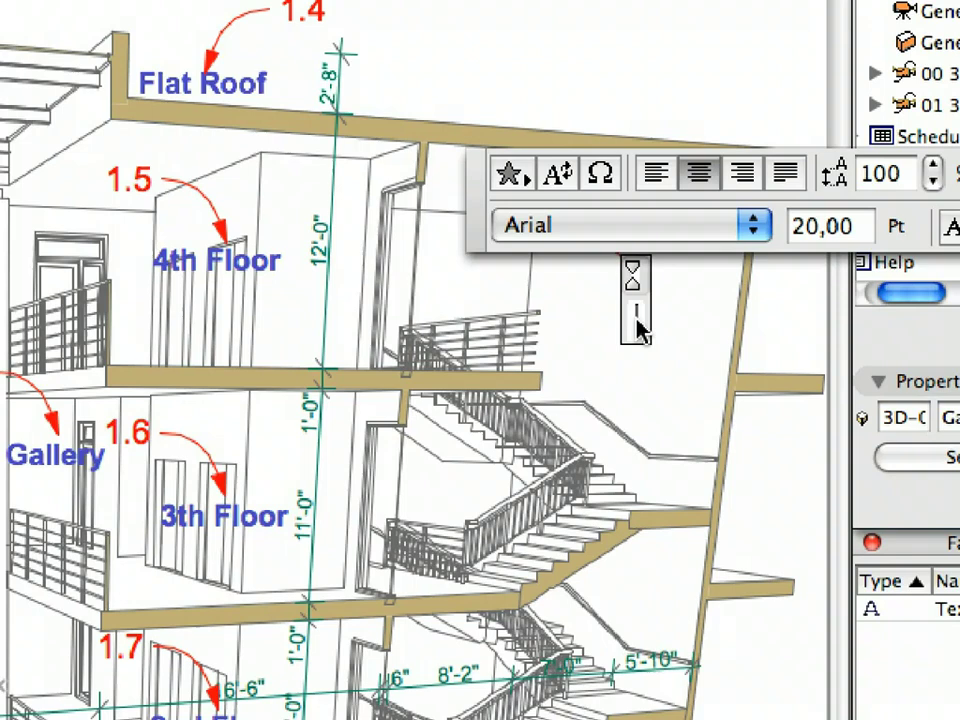
Enter the text label "Staircase" above the staircase on the 4th floor of the section.
type("Sta")
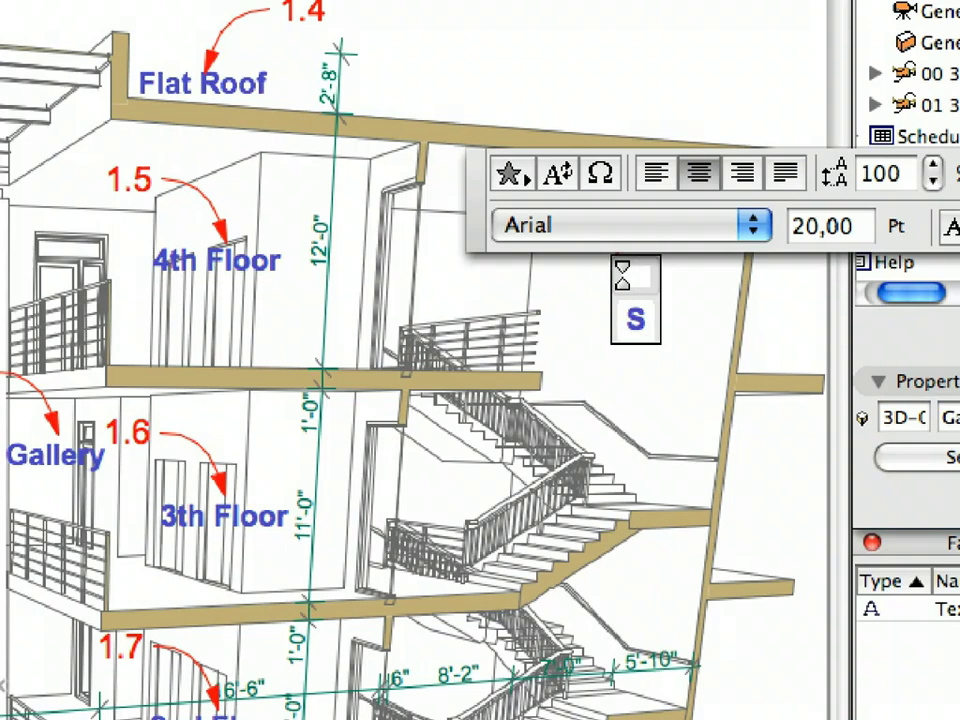
type("ircase")
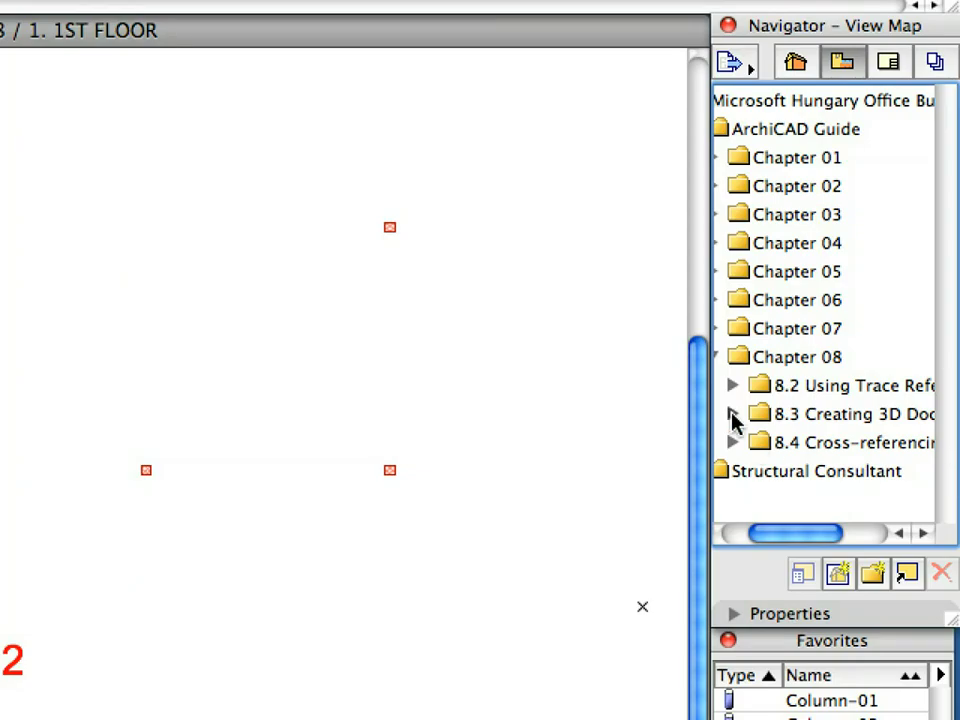
Open the saved view 8.3.1 3D Document from the 8.3 folder of Chapter 08.
left_click(732, 413)
left_click_drag(818, 536, 836, 536)
left_click(818, 455)
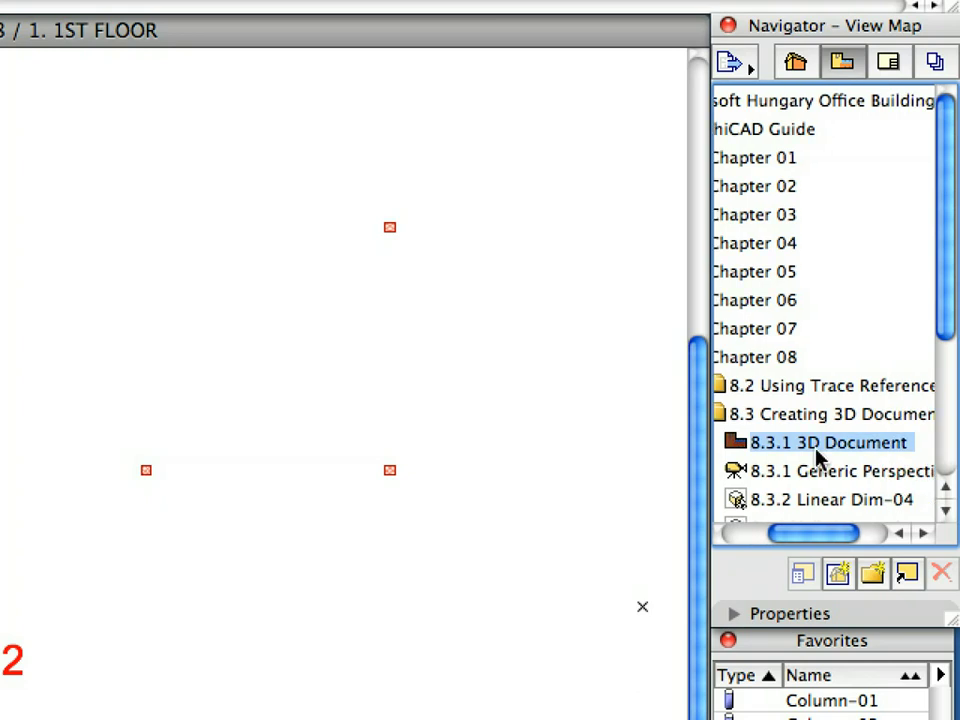
double_click(808, 446)
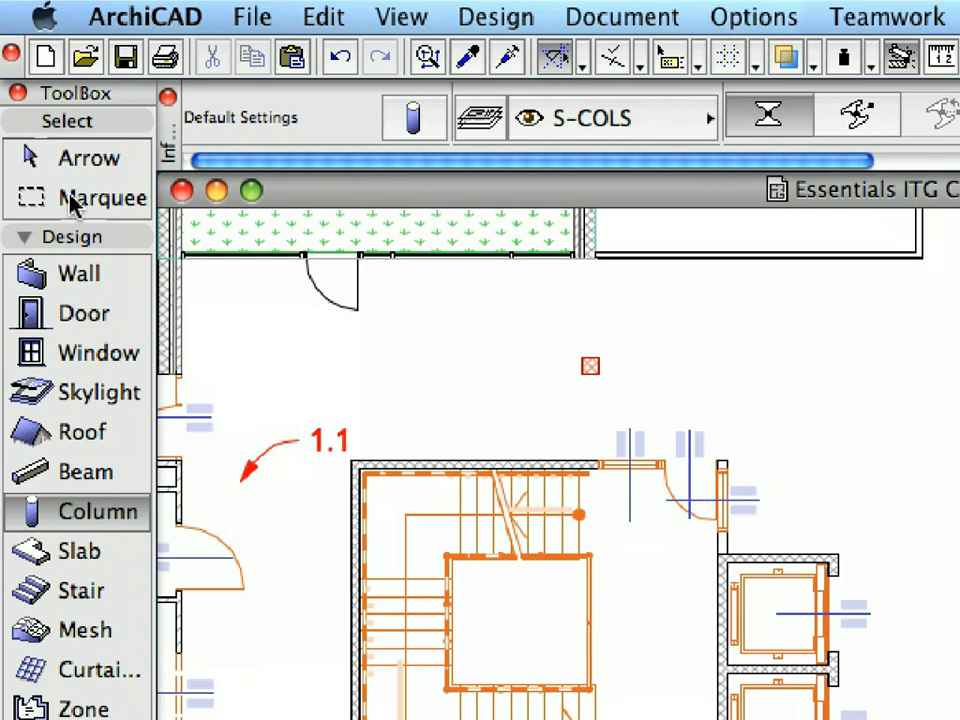
Draw an all-floors marquee on the 1st floor plan from point 1.1 to point 1.2 and show its content in 3D.
left_click(72, 198)
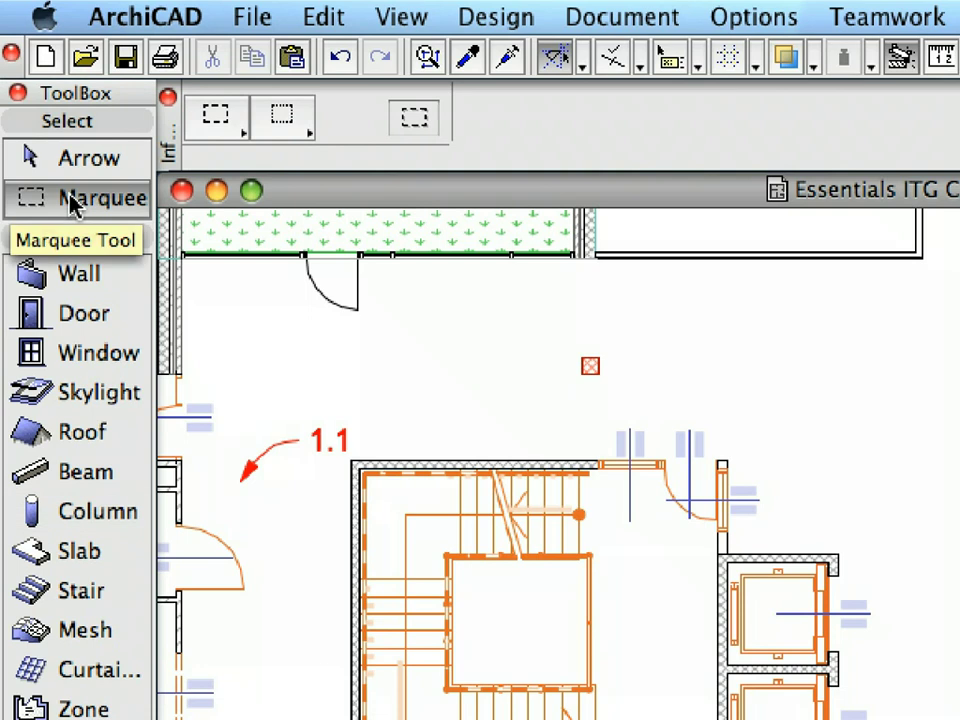
left_click(197, 133)
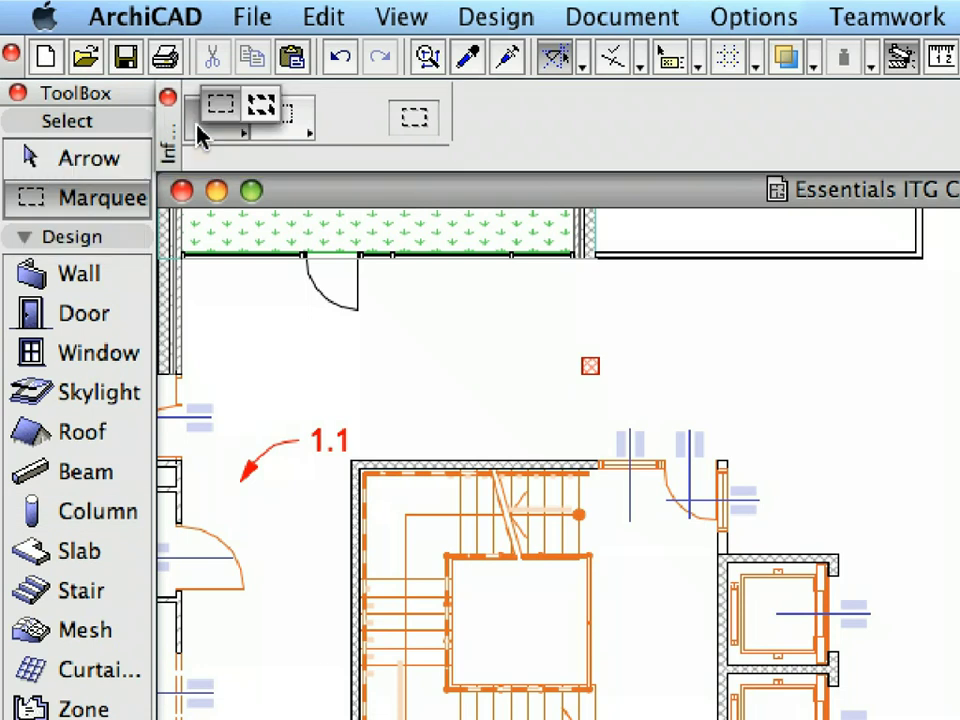
left_click(249, 116)
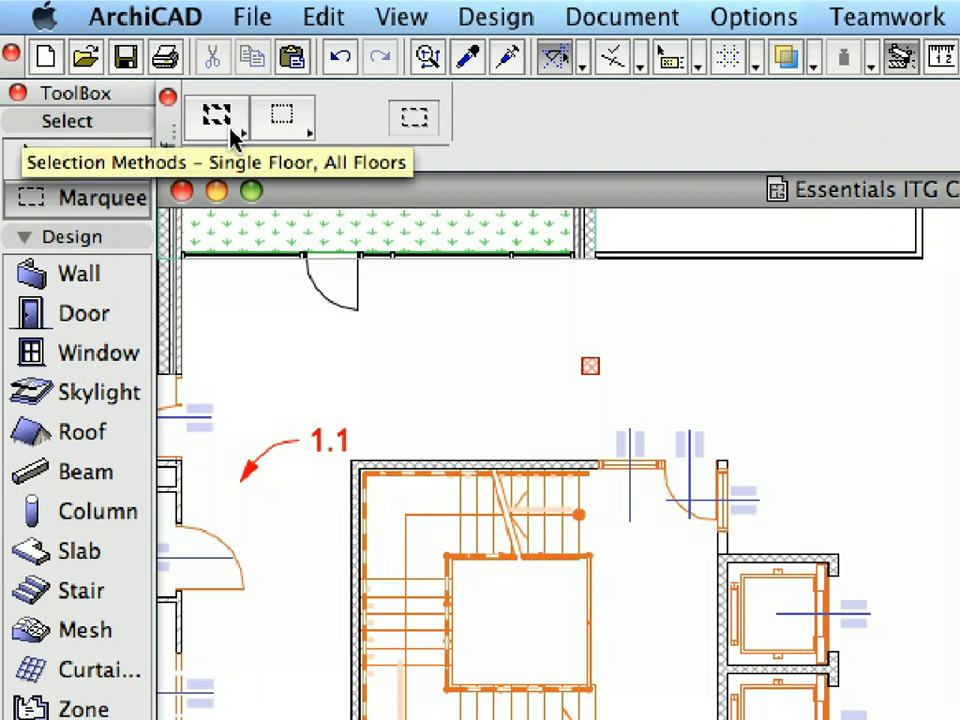
left_click(246, 493)
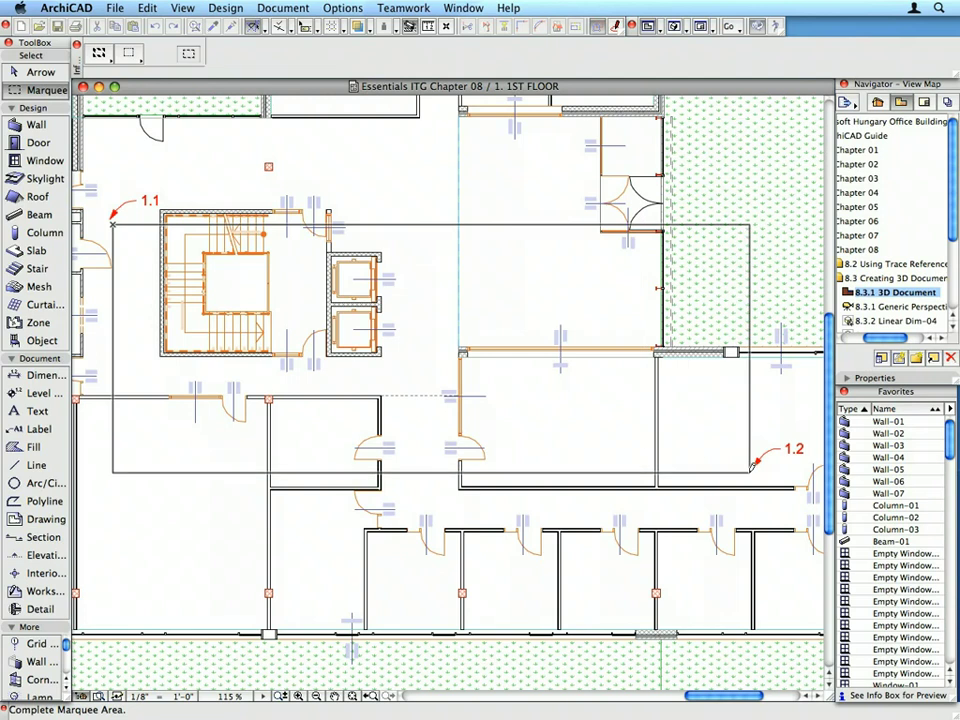
left_click(749, 474)
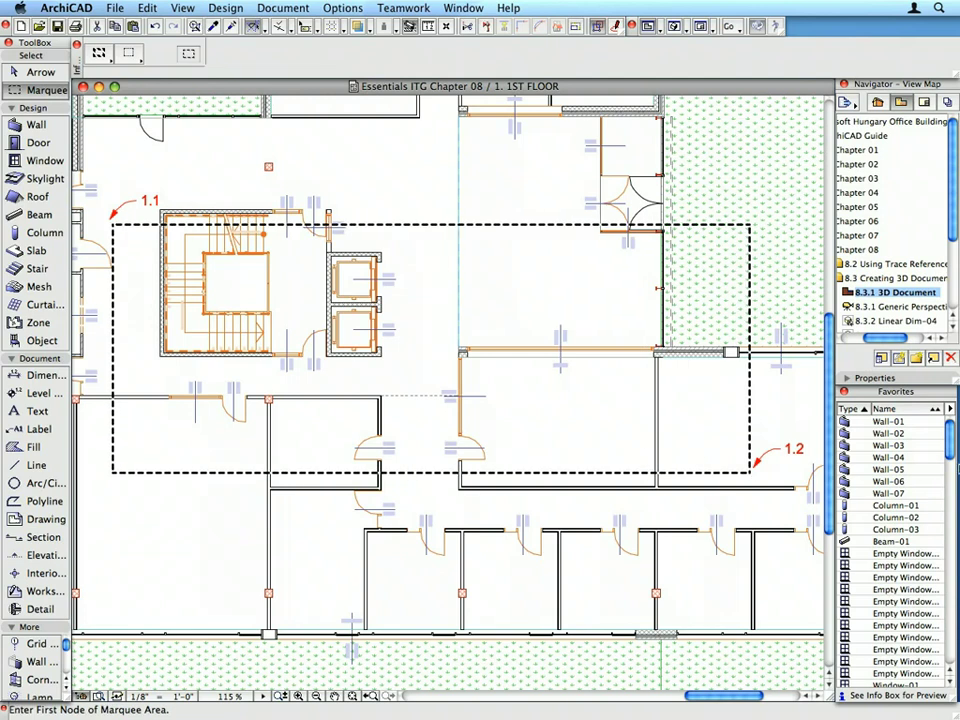
right_click(350, 160)
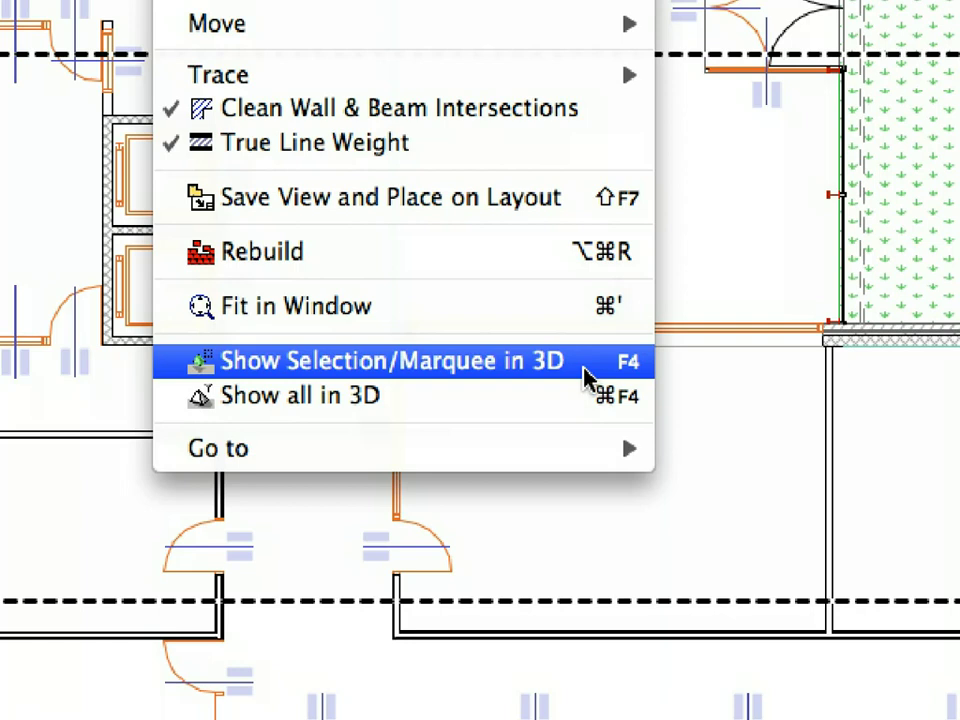
left_click(584, 370)
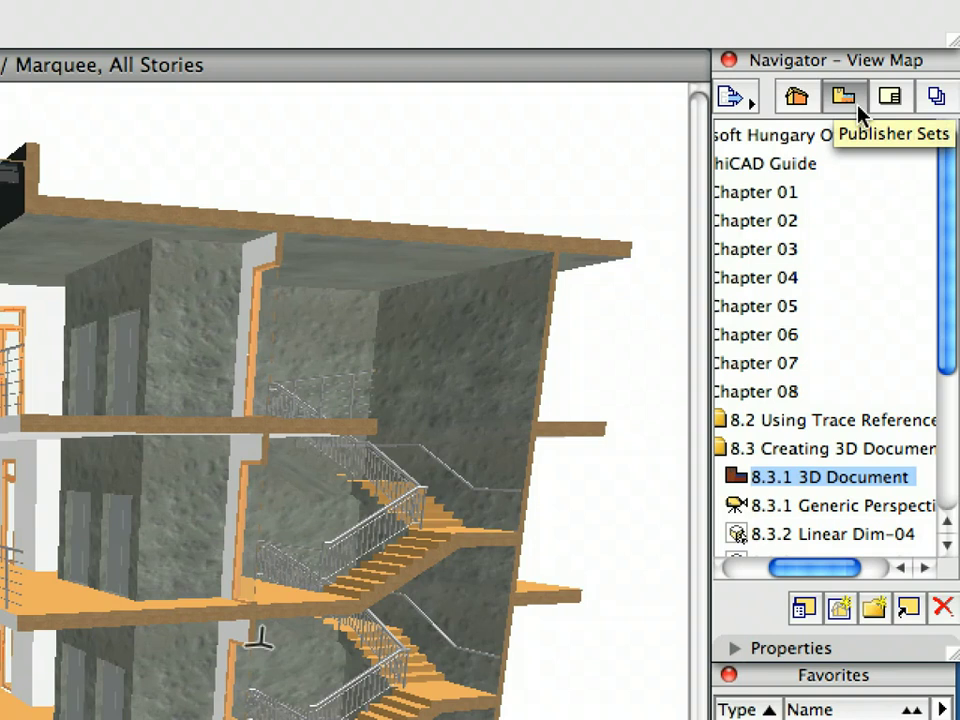
Create a 3D document of the current 3D view in the project map, named "Gallery Stair 3D Section".
left_click(798, 102)
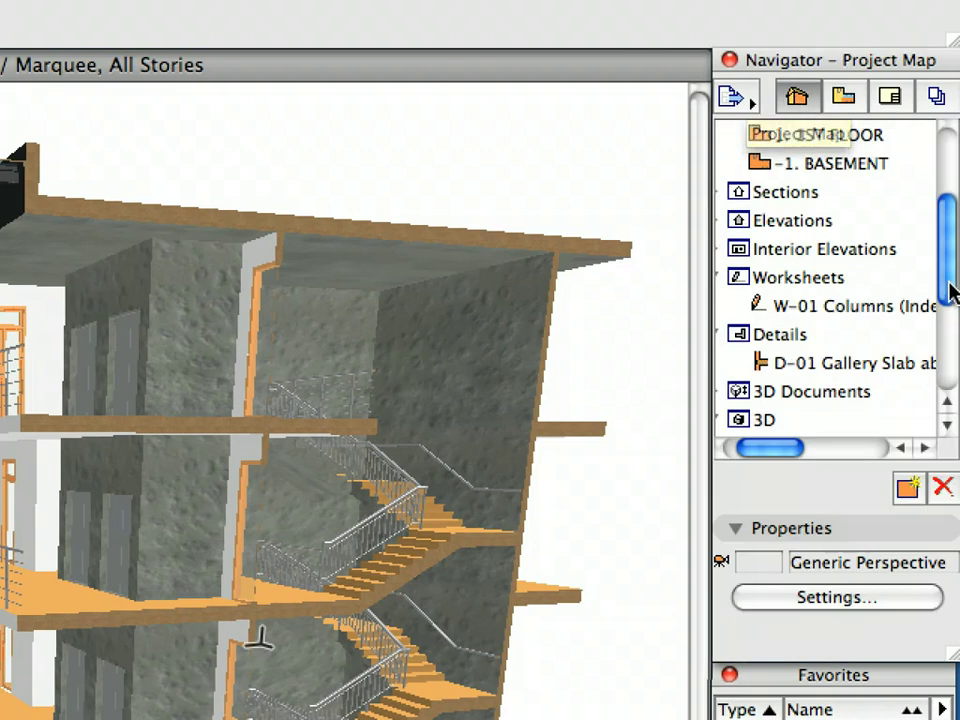
scroll(951, 280, "down", 2)
scroll(953, 307, "down", 1)
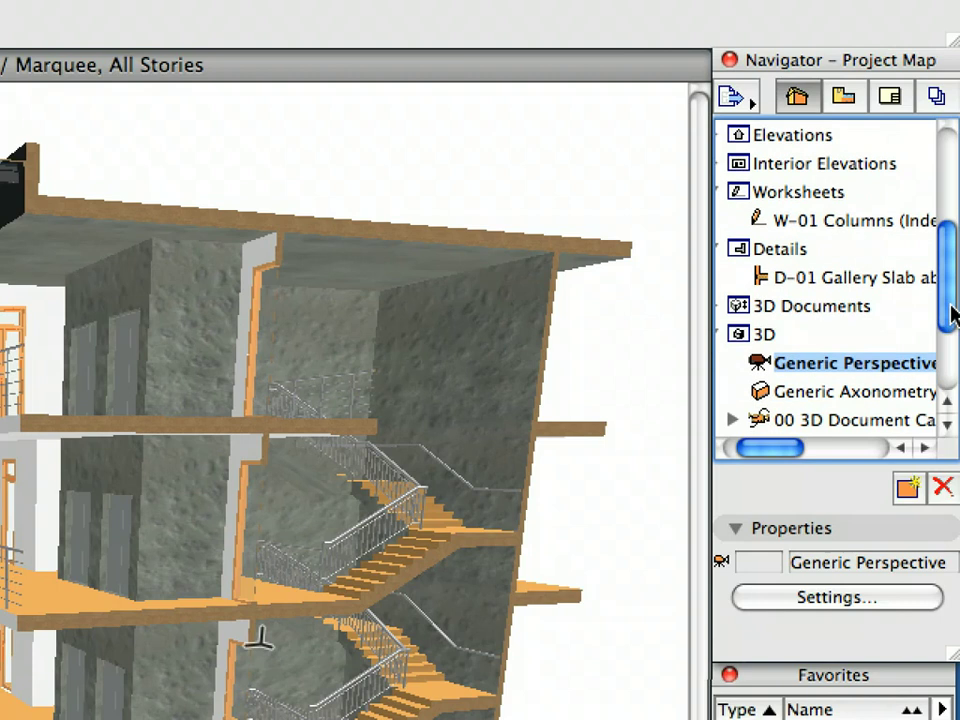
left_click(808, 310)
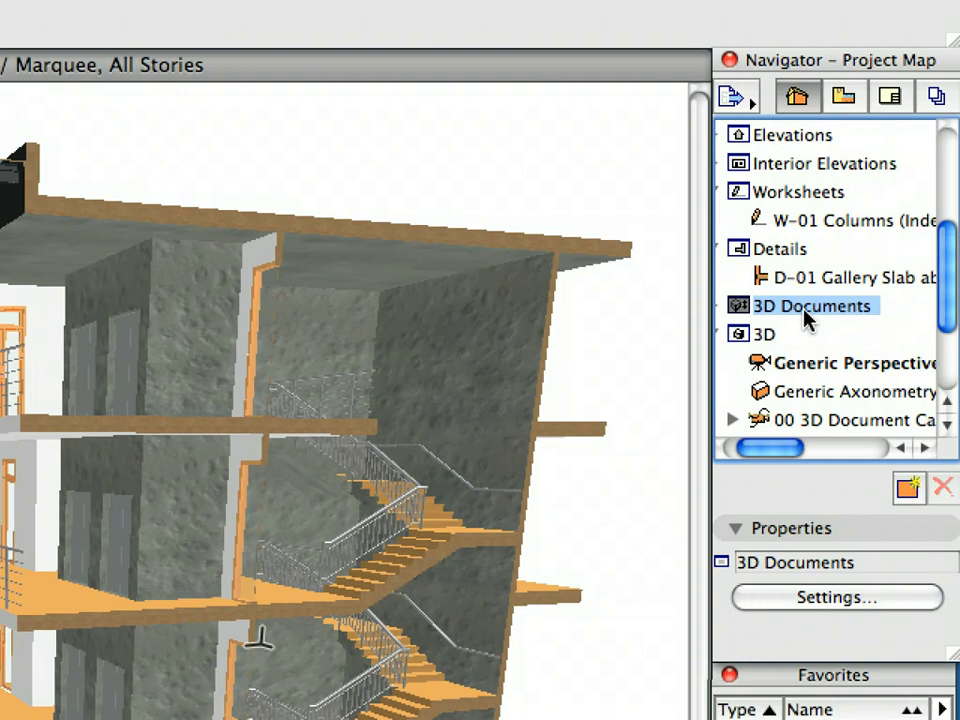
right_click(808, 318)
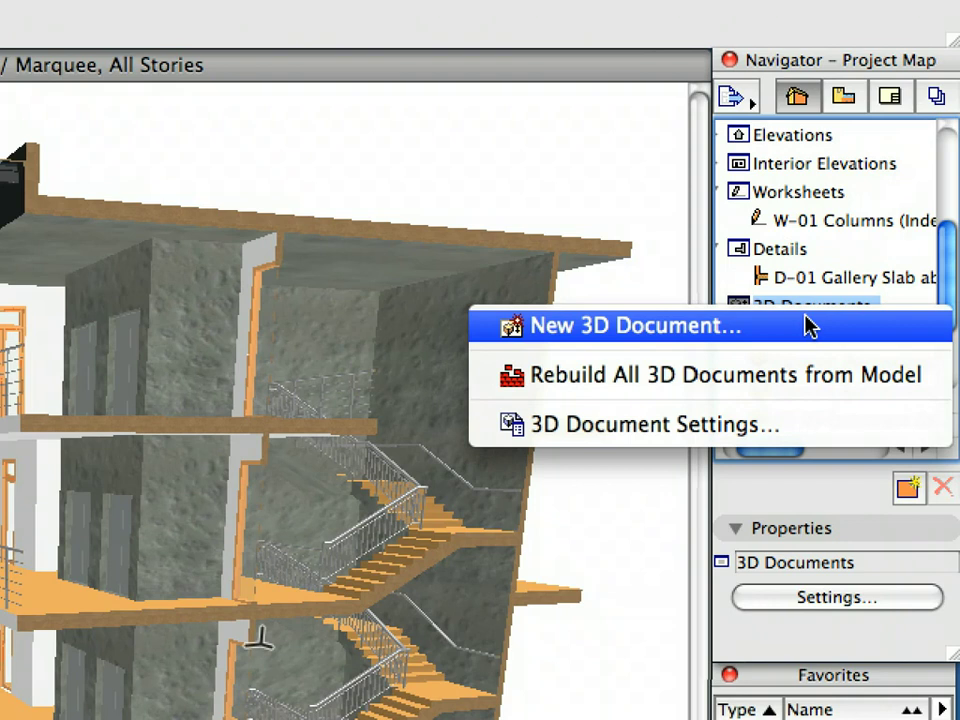
left_click(808, 326)
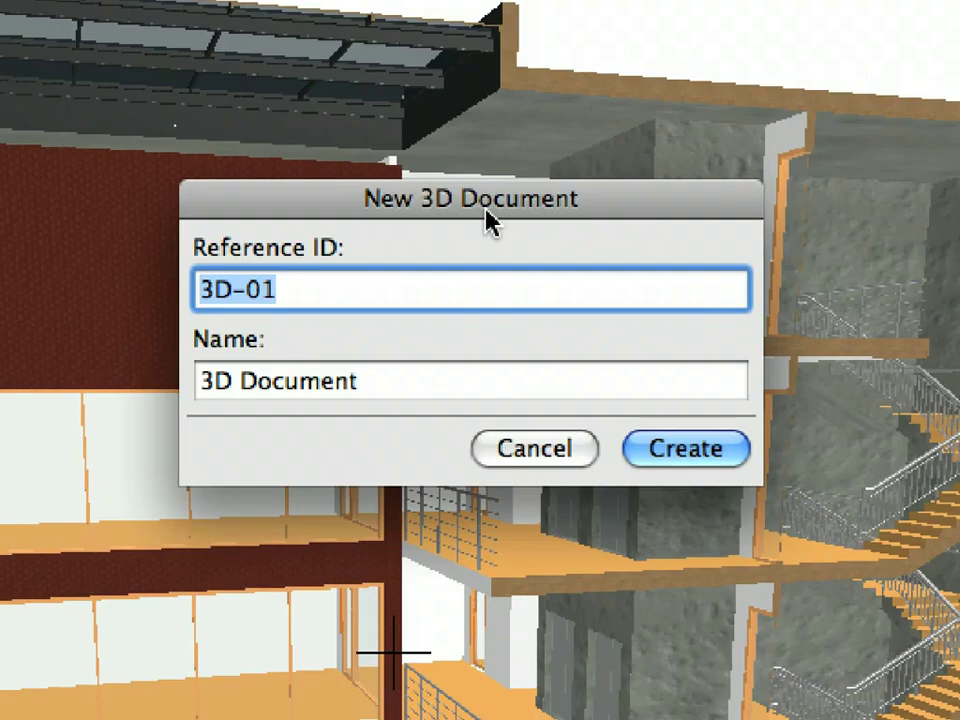
left_click(437, 390)
left_click_drag(437, 390, 146, 377)
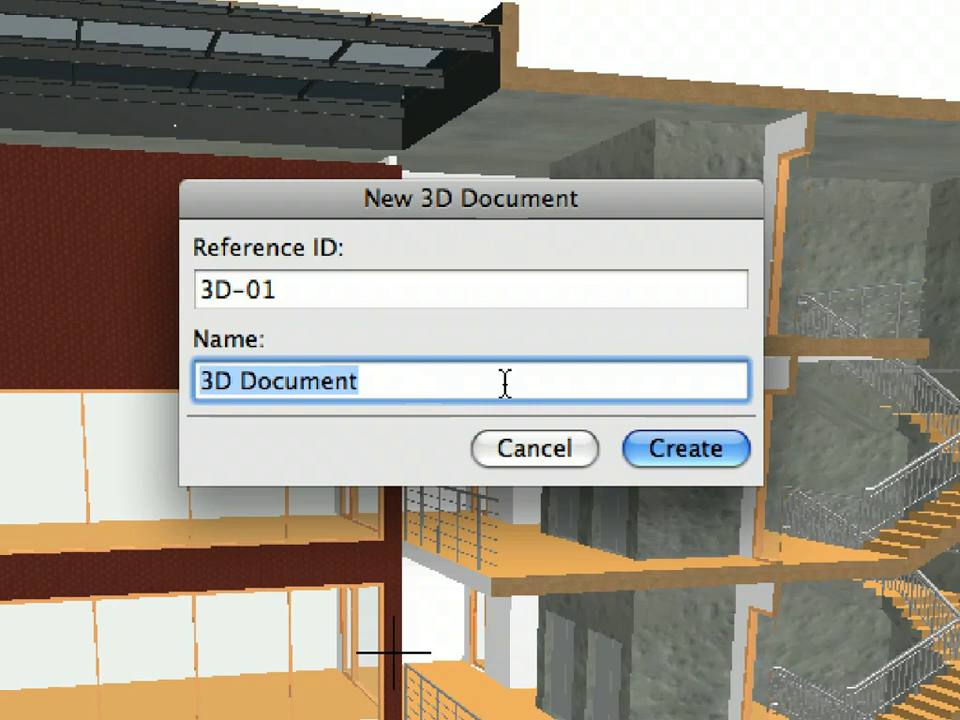
type("Gallery Stair 3D Section")
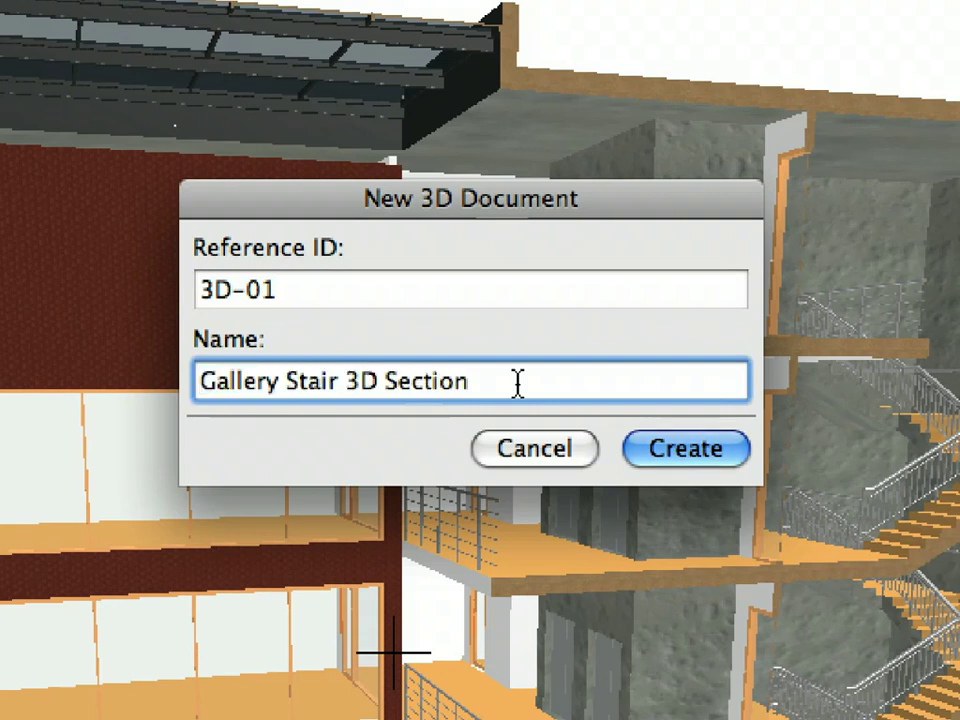
left_click_drag(518, 383, 186, 370)
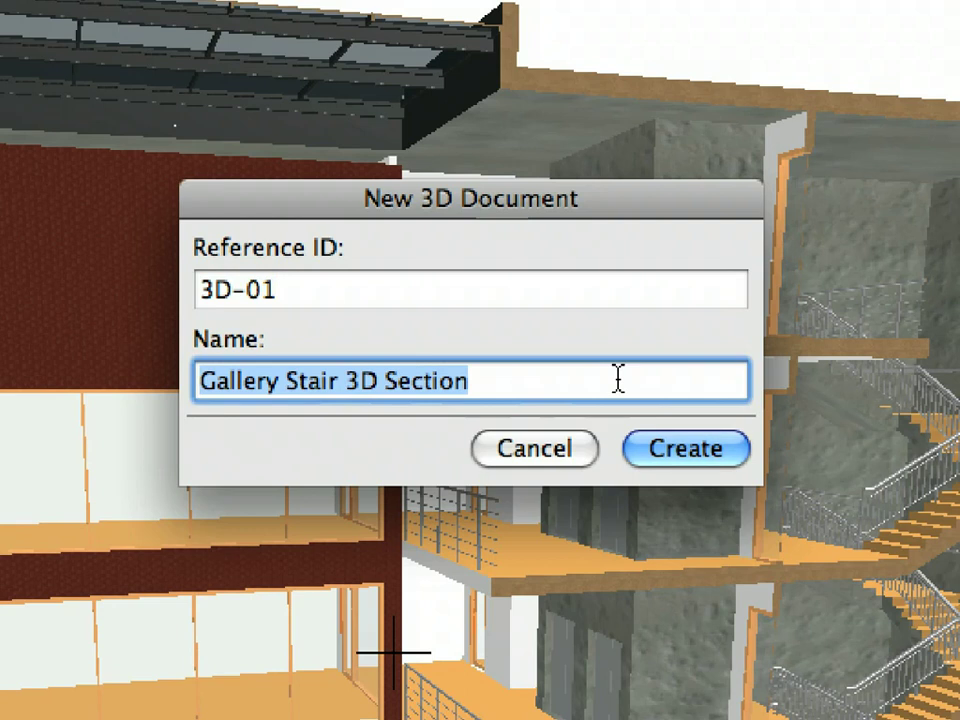
left_click(684, 450)
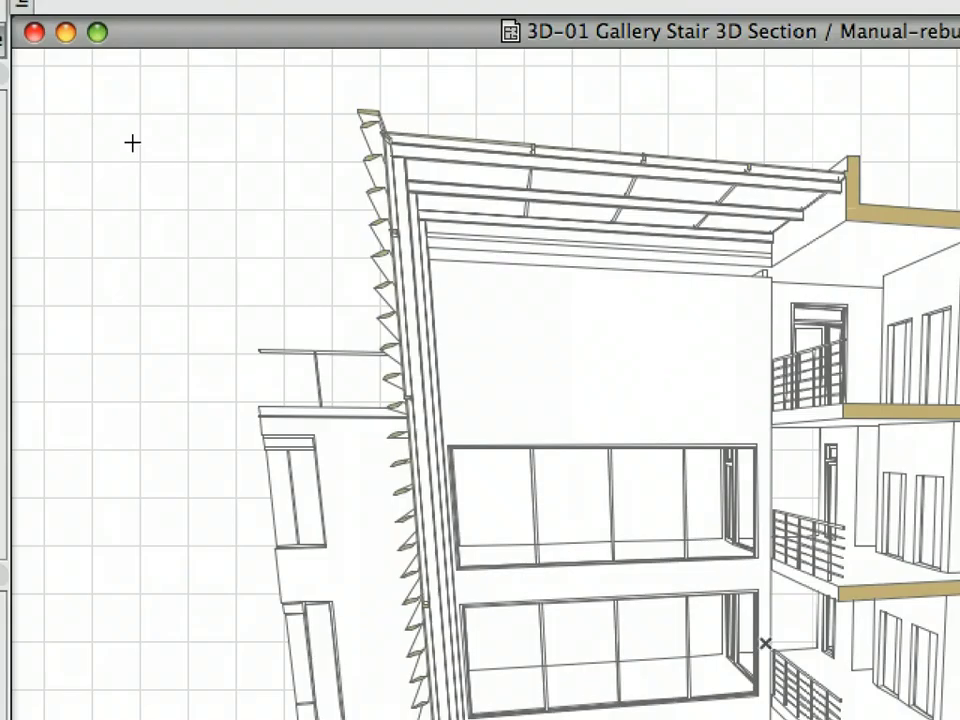
Review the General and Model Display settings of the new 3D document, including cut elements, uncut elements and sun shadows.
right_click(133, 143)
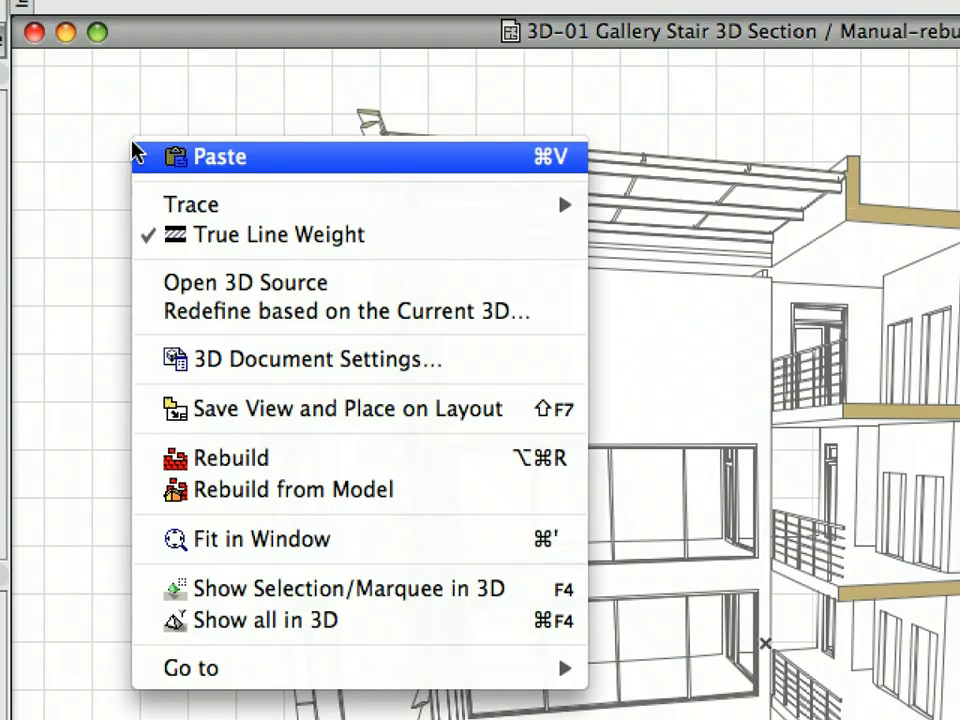
left_click(483, 366)
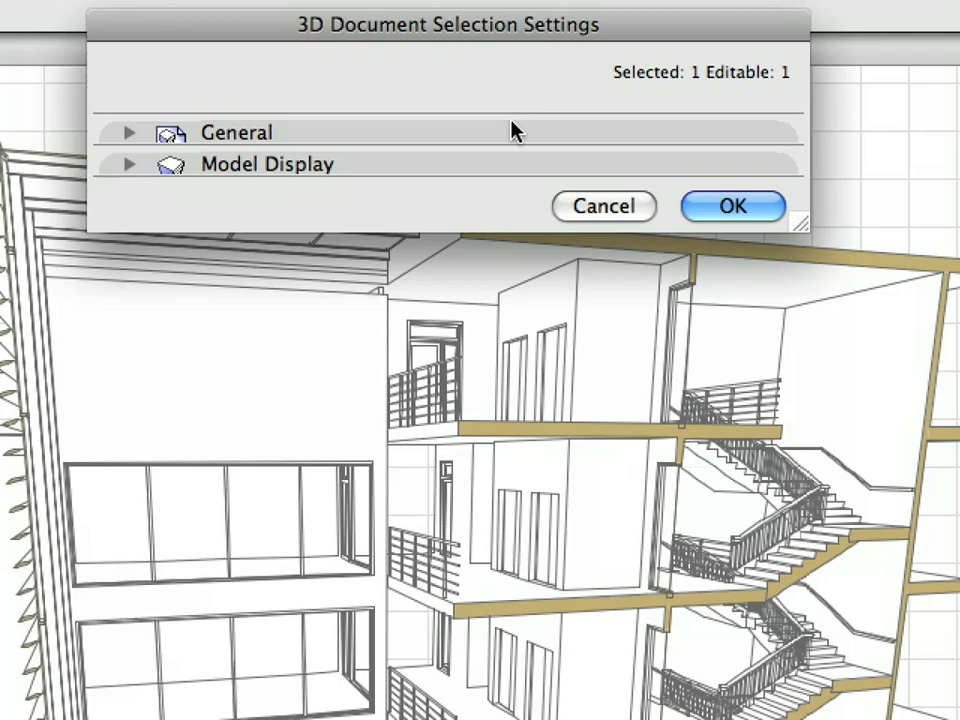
left_click(512, 133)
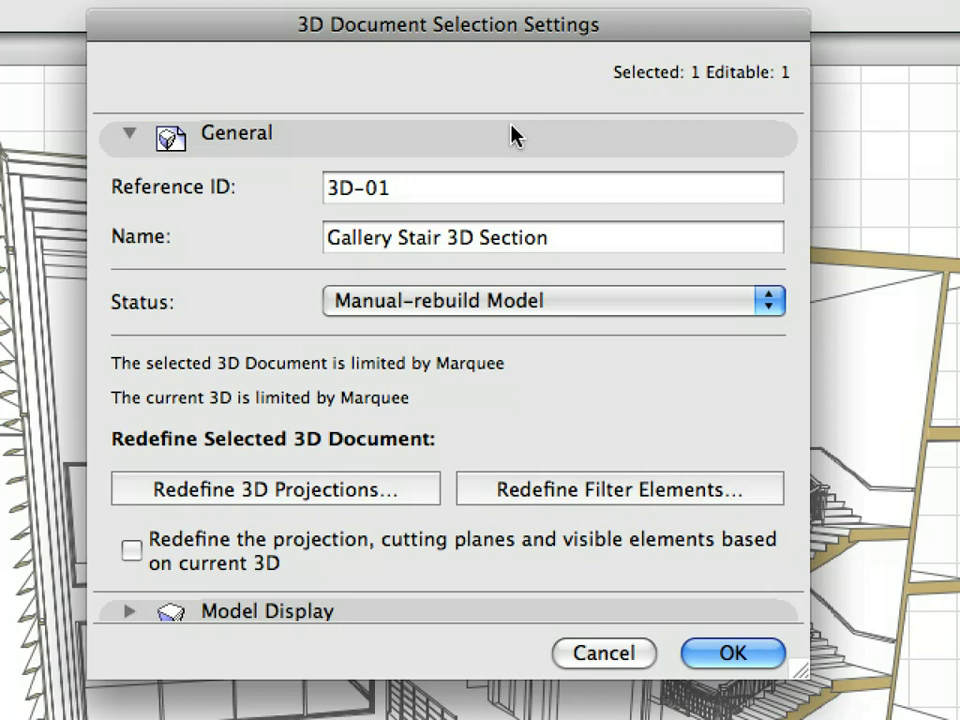
left_click(511, 135)
left_click(506, 167)
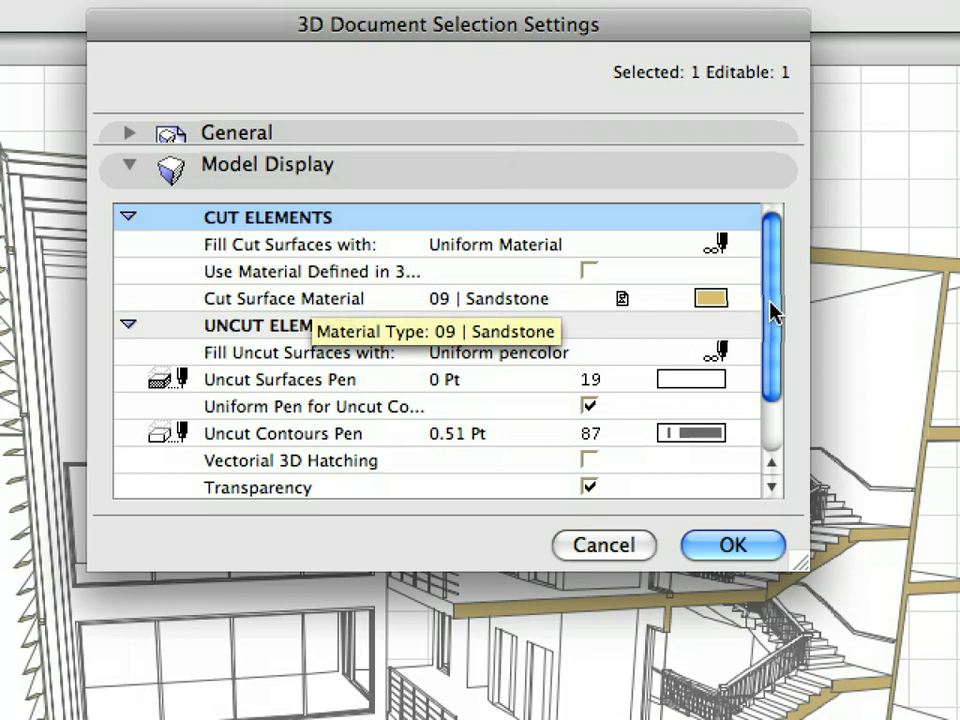
left_click_drag(776, 315, 768, 348)
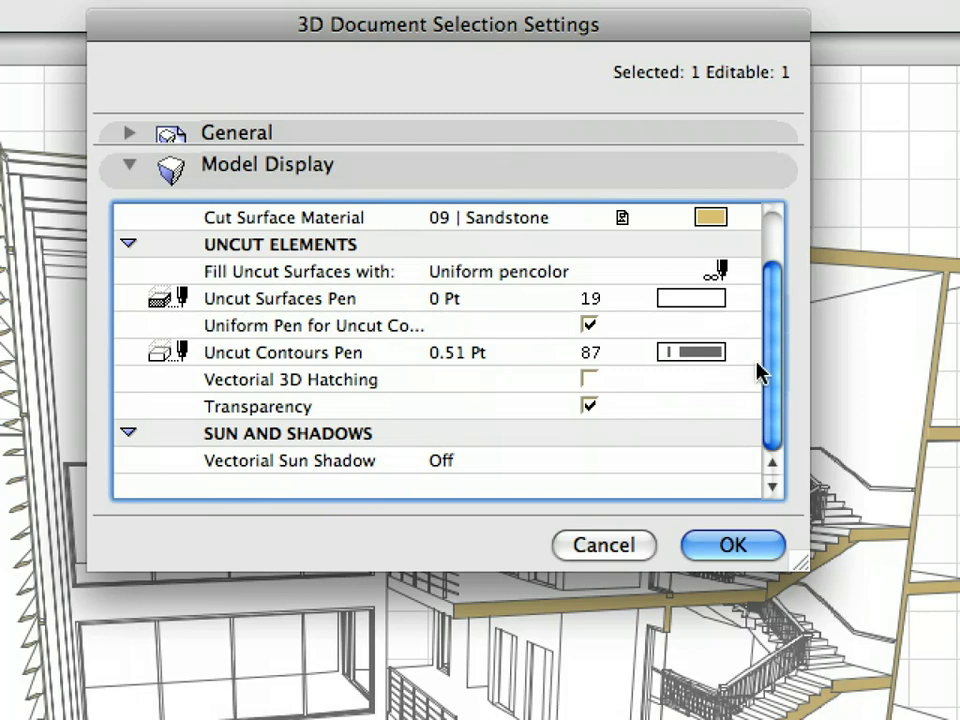
left_click(625, 547)
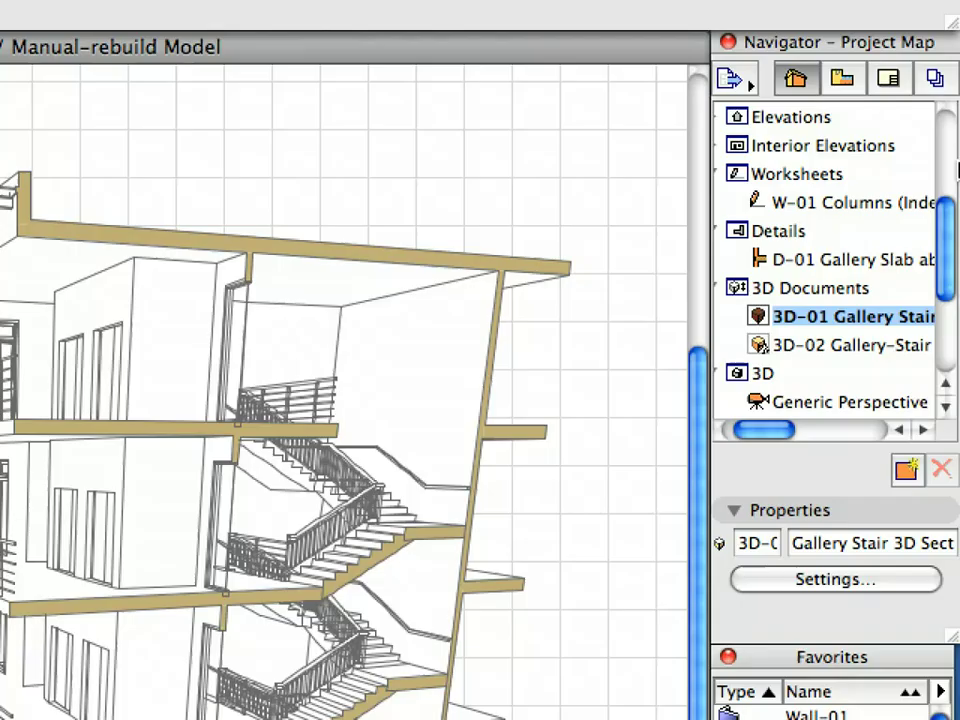
Open the saved view 8.3.2 Linear Dim-04 from the view map.
left_click(900, 102)
scroll(955, 373, "down", 1)
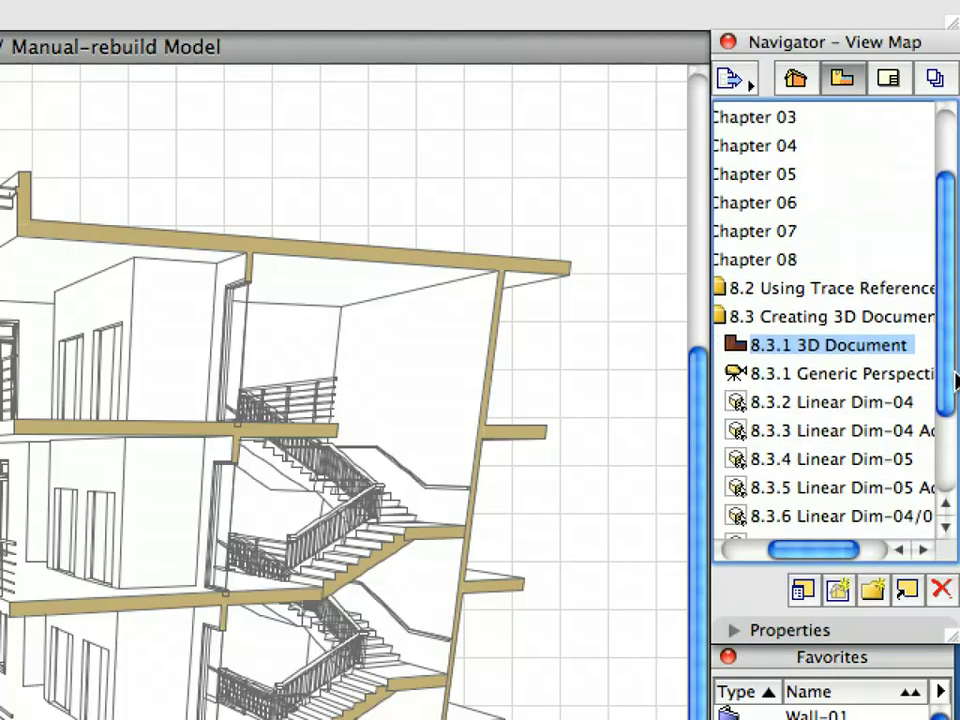
double_click(900, 403)
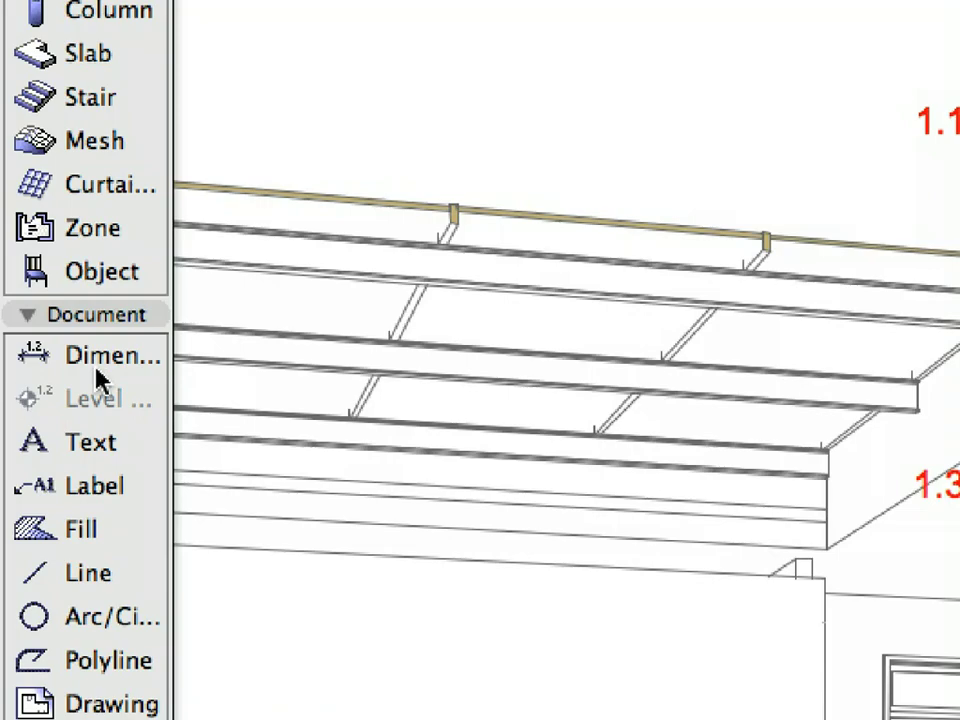
Dimension the parapet and roof slab through points 1.1, 1.2 and 1.3 using the Linear Dim-04 favorite, placing the chain at 1.4.
left_click(112, 358)
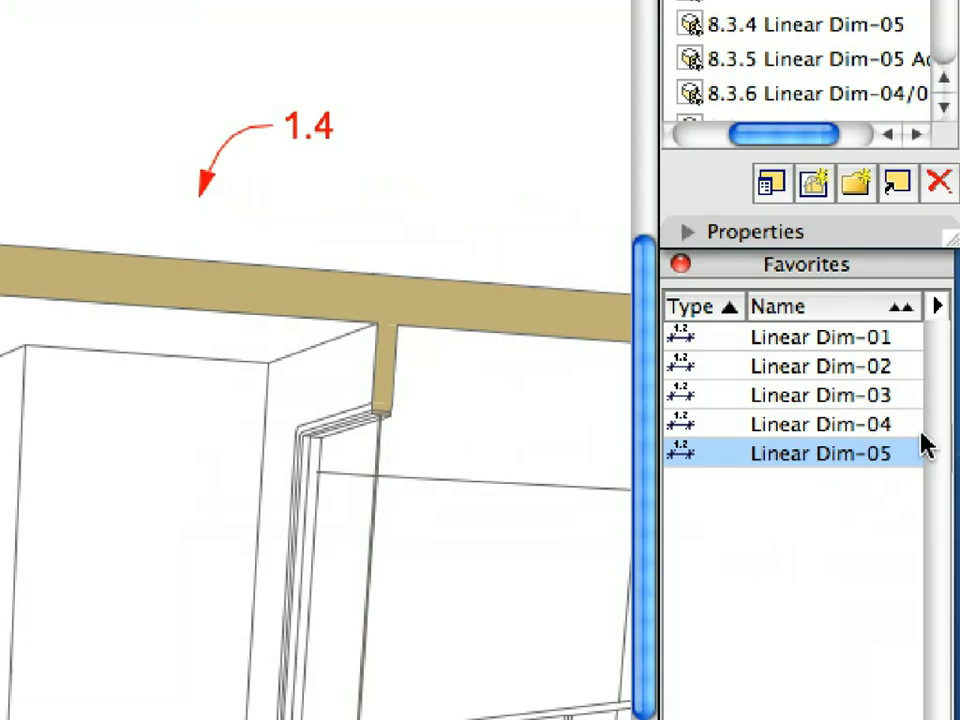
left_click(912, 425)
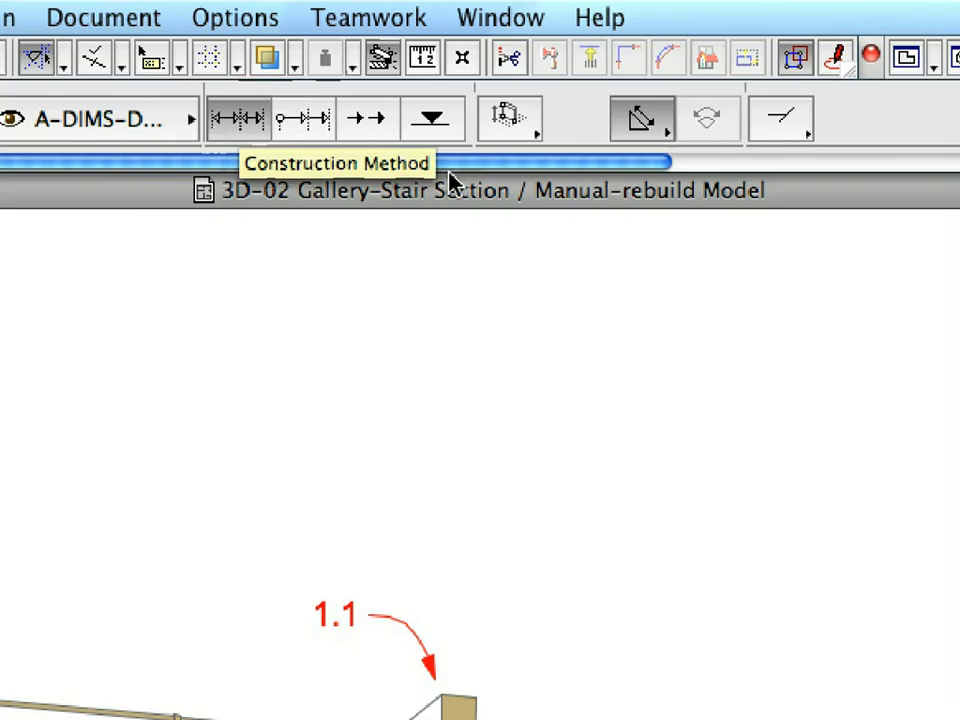
left_click(530, 135)
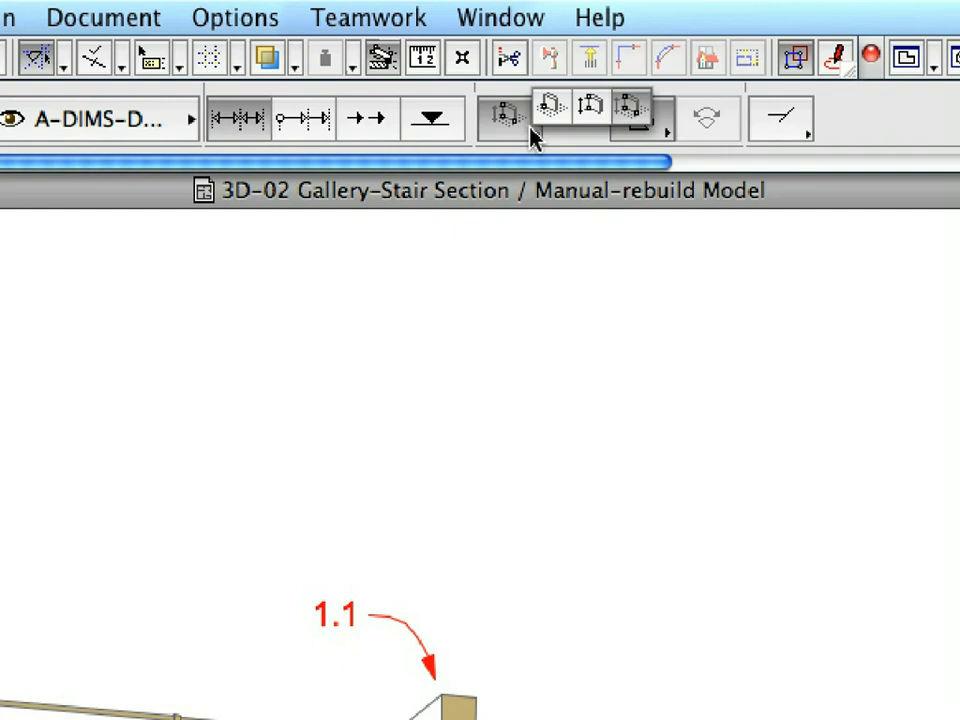
left_click(615, 115)
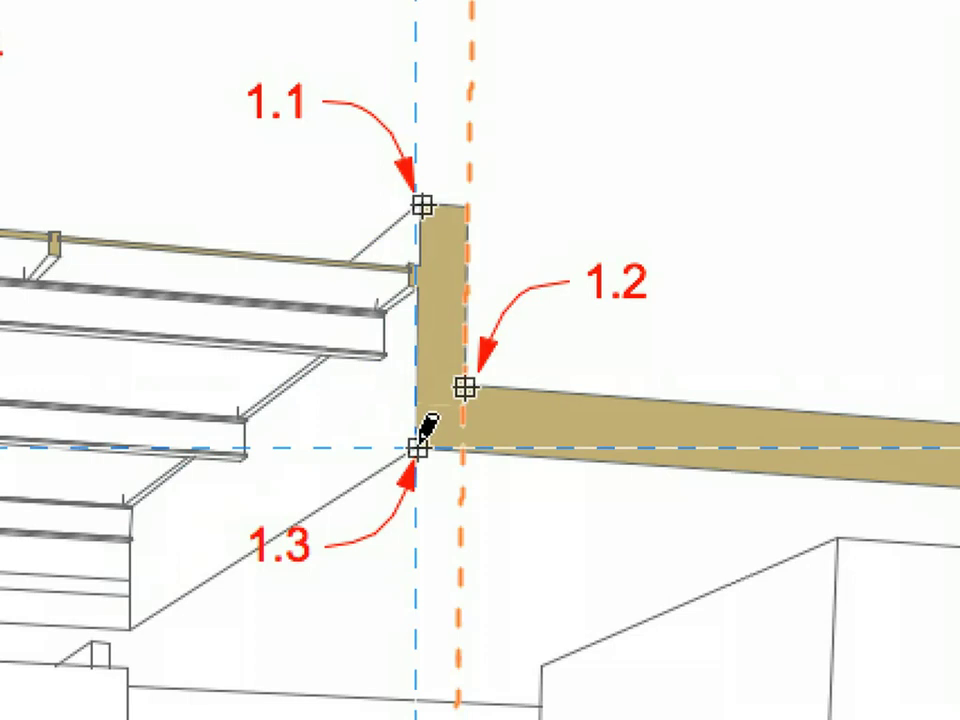
right_click(208, 178)
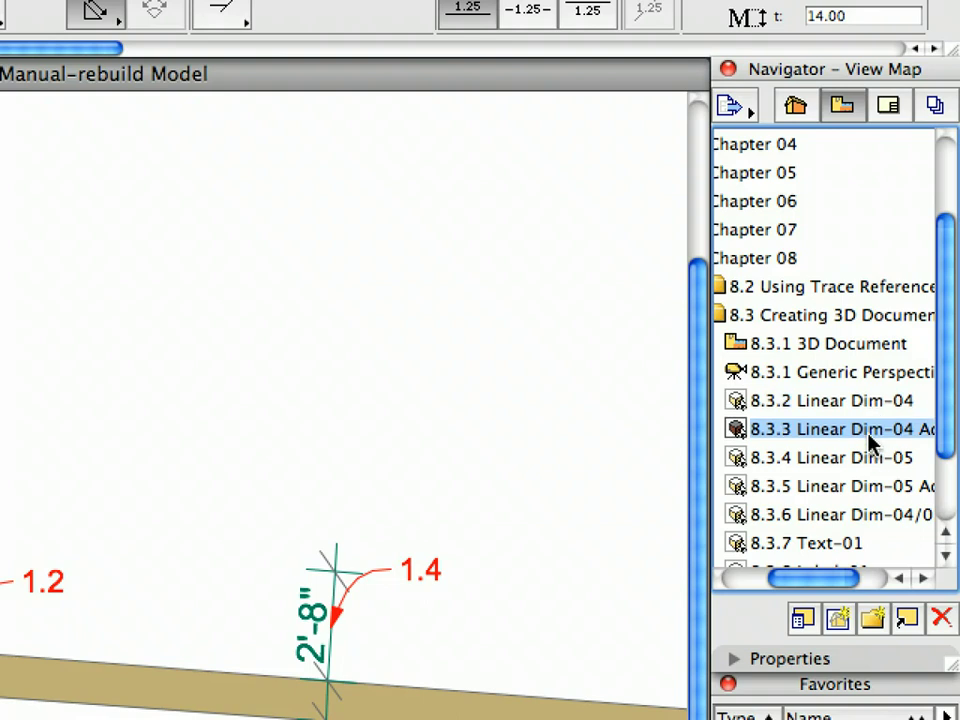
Open the 8.3.3 Linear Dim-04 view and extend the vertical roof dimension chain through the marked floor slab edges down to the foundation.
double_click(868, 437)
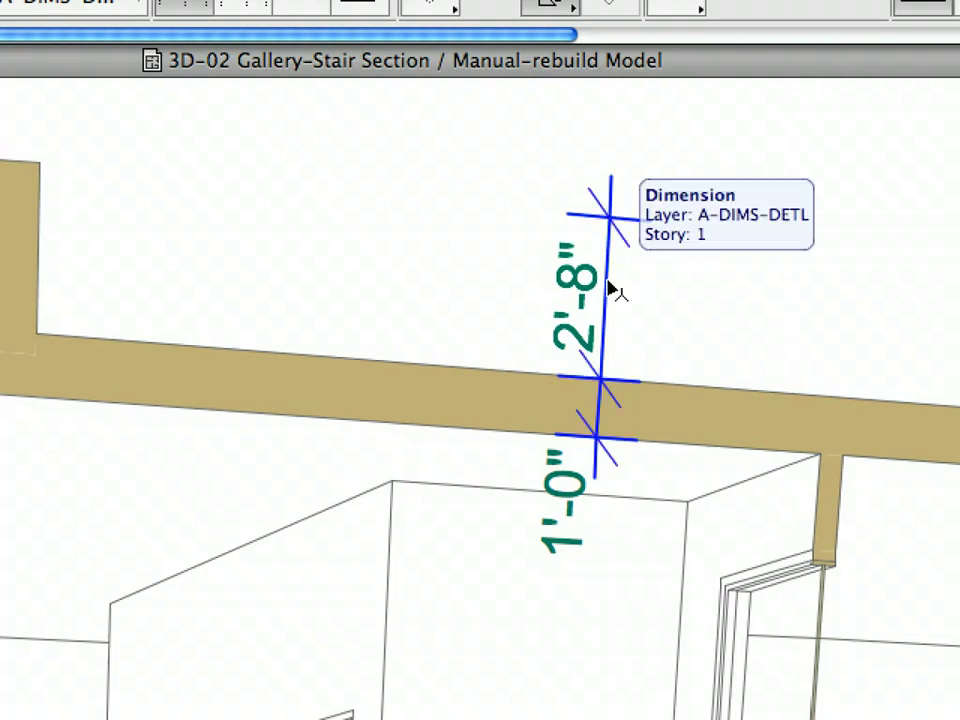
left_click(609, 287)
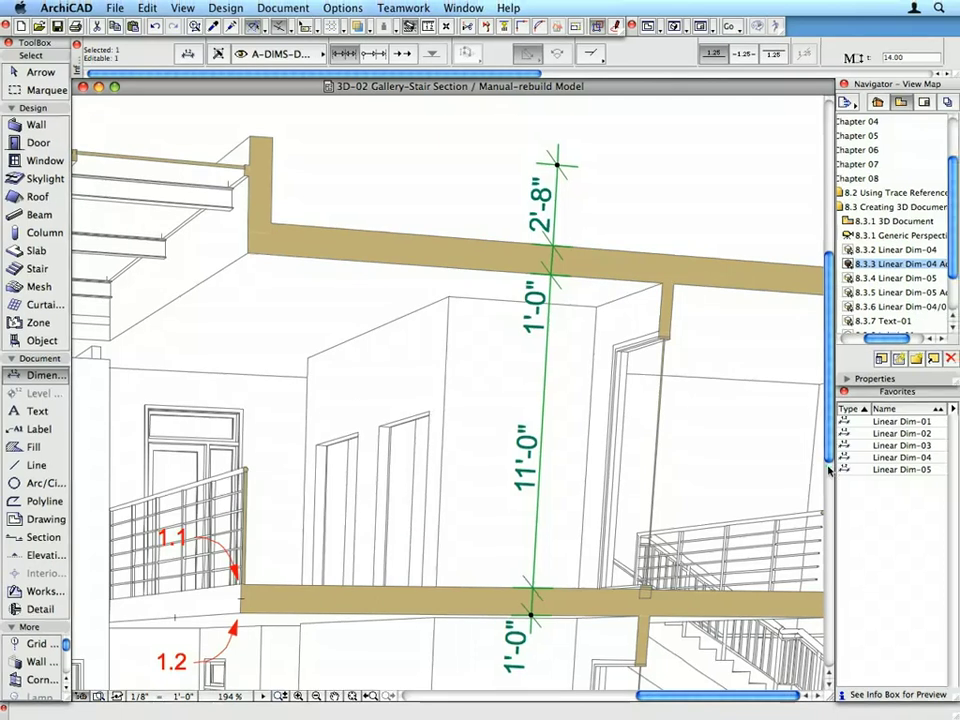
left_click_drag(829, 468, 829, 620)
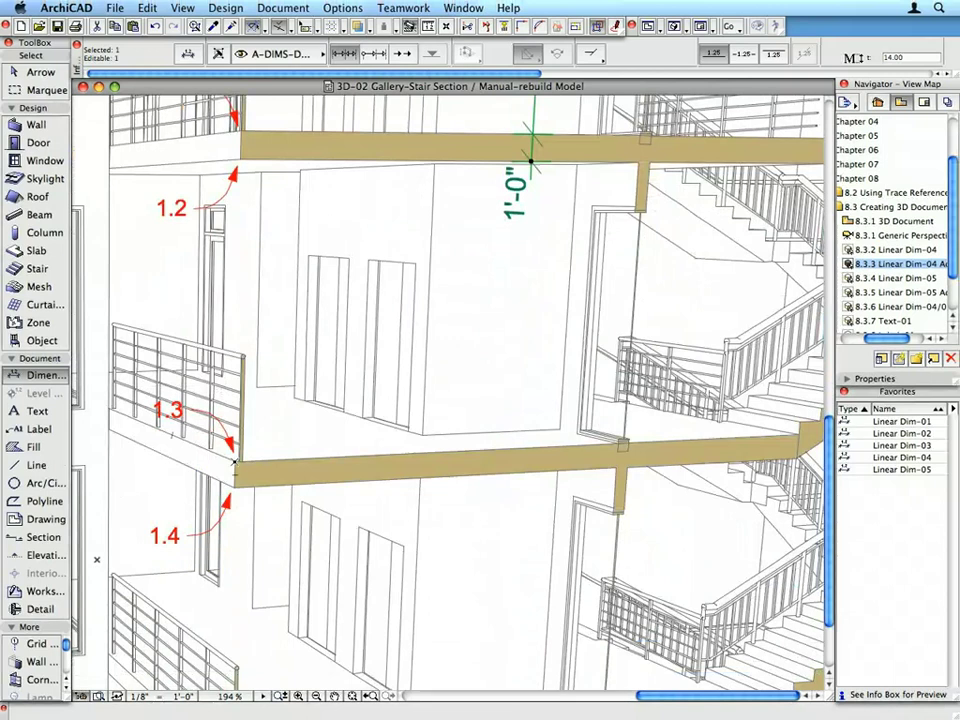
left_click(515, 450)
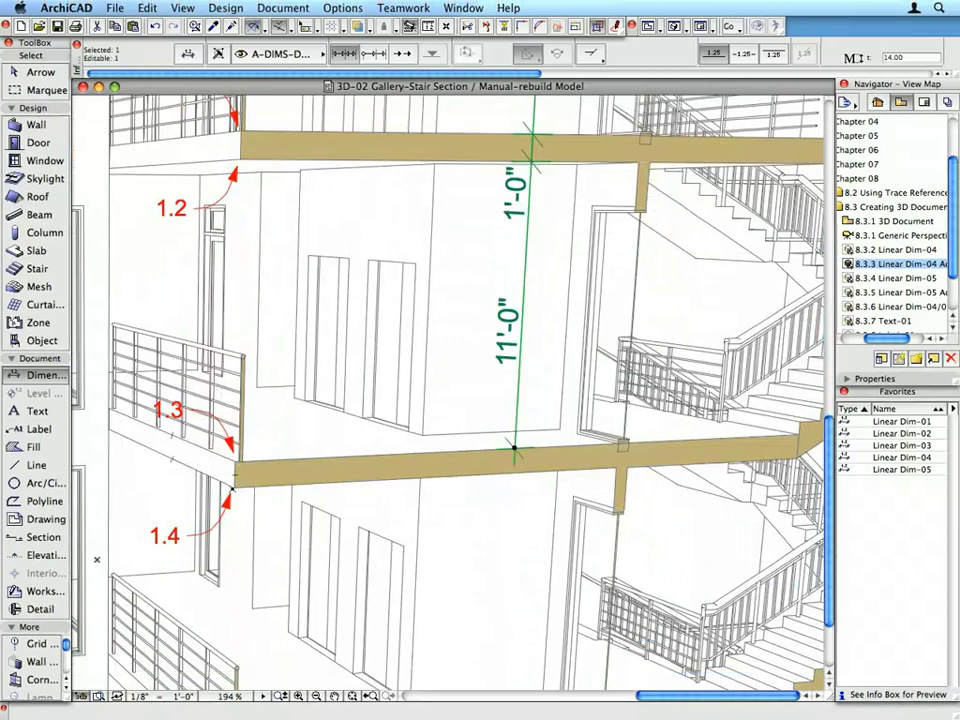
left_click(512, 473)
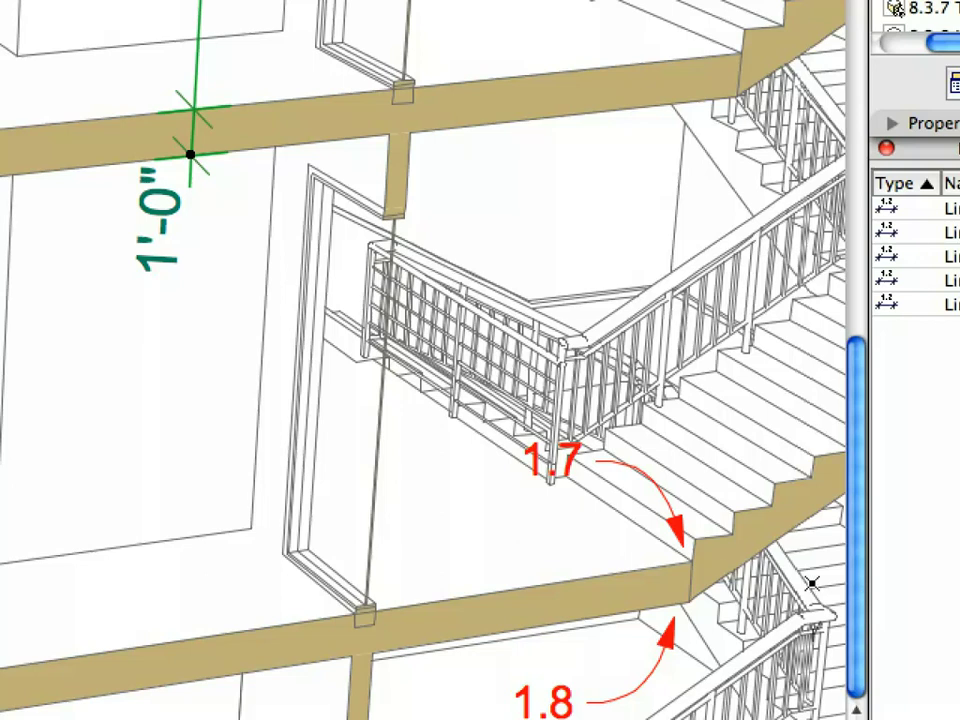
left_click(695, 563)
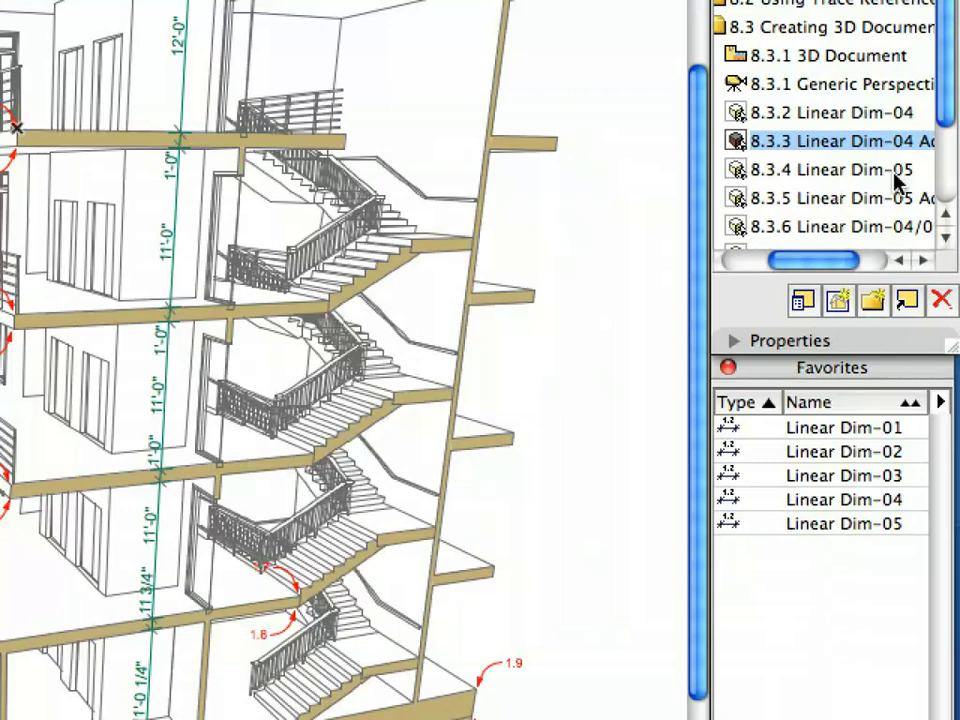
Open the 8.3.4 Linear Dim-05 view and place elevation dimensions for the parapet and roof slab using the Linear Dim-05 favorite.
double_click(928, 278)
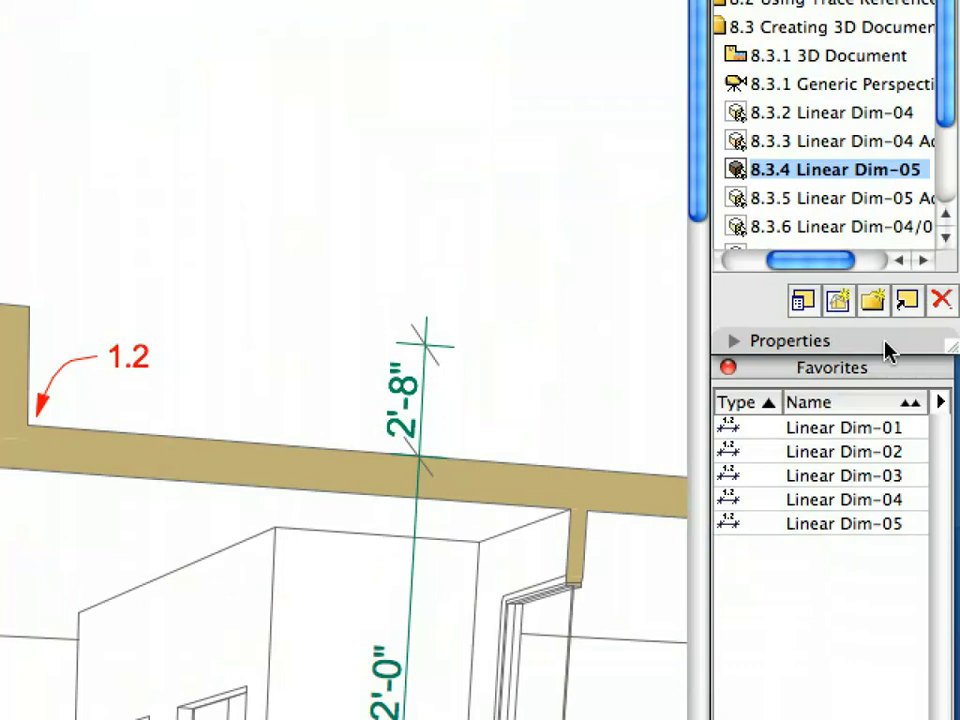
left_click(910, 500)
left_click(913, 525)
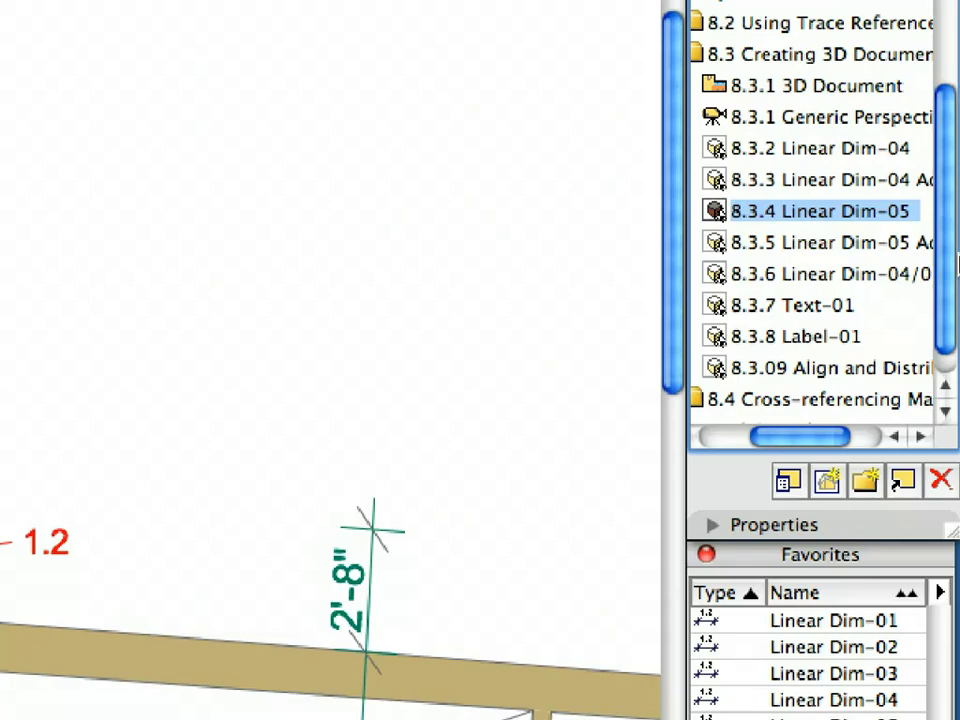
Open the 8.3.5 Linear Dim-05 view and add the marked floor slab points down to 1.13 to the roof elevation dimensions.
left_click(862, 245)
double_click(862, 245)
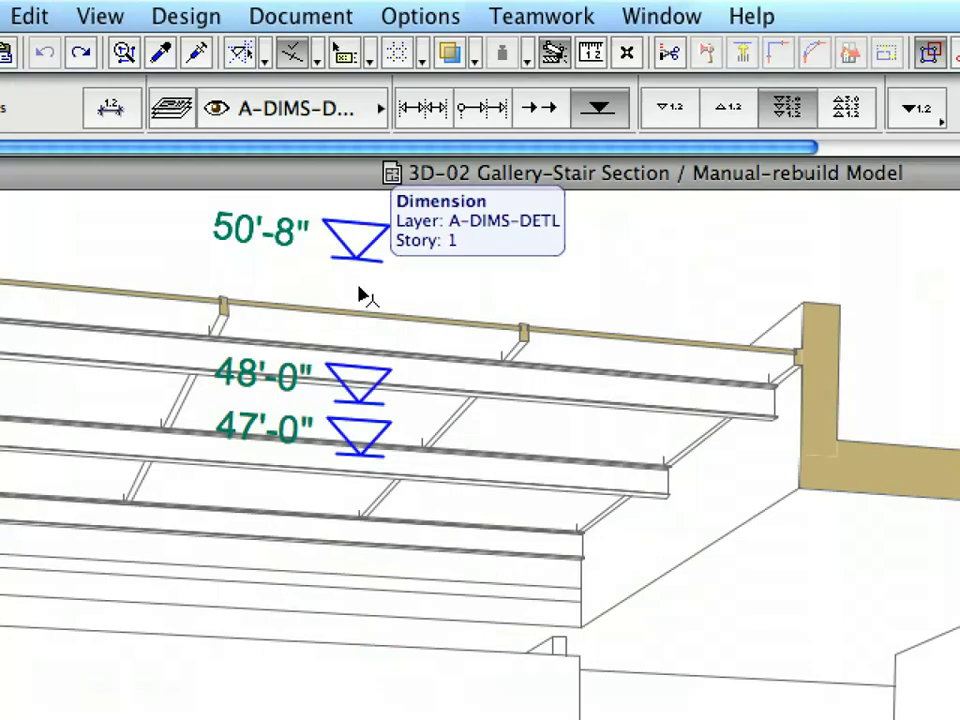
left_click(365, 295)
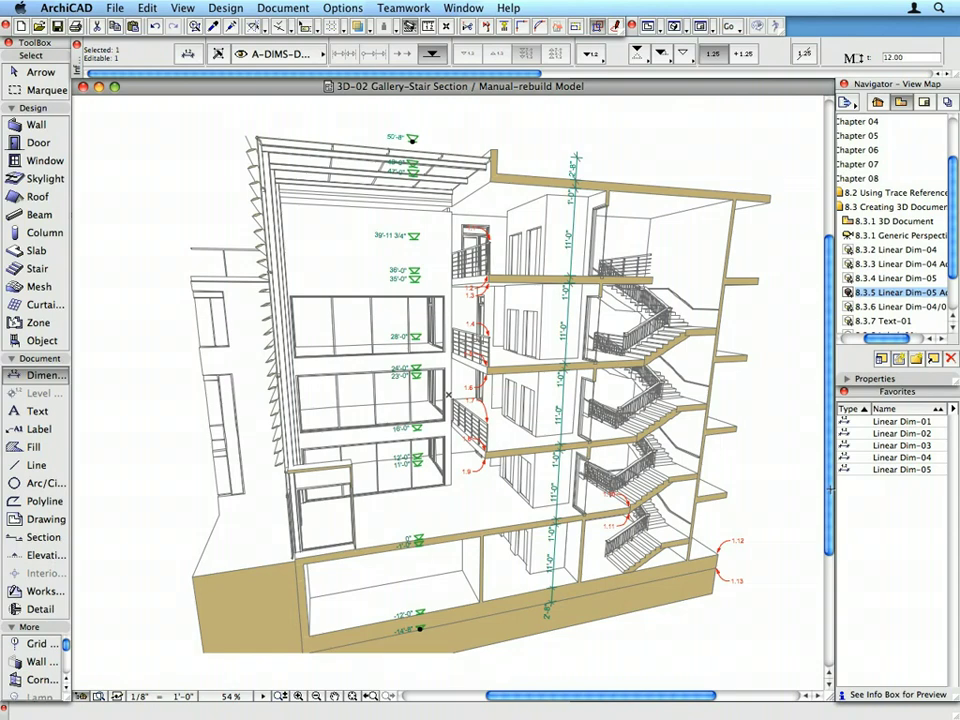
key("Escape")
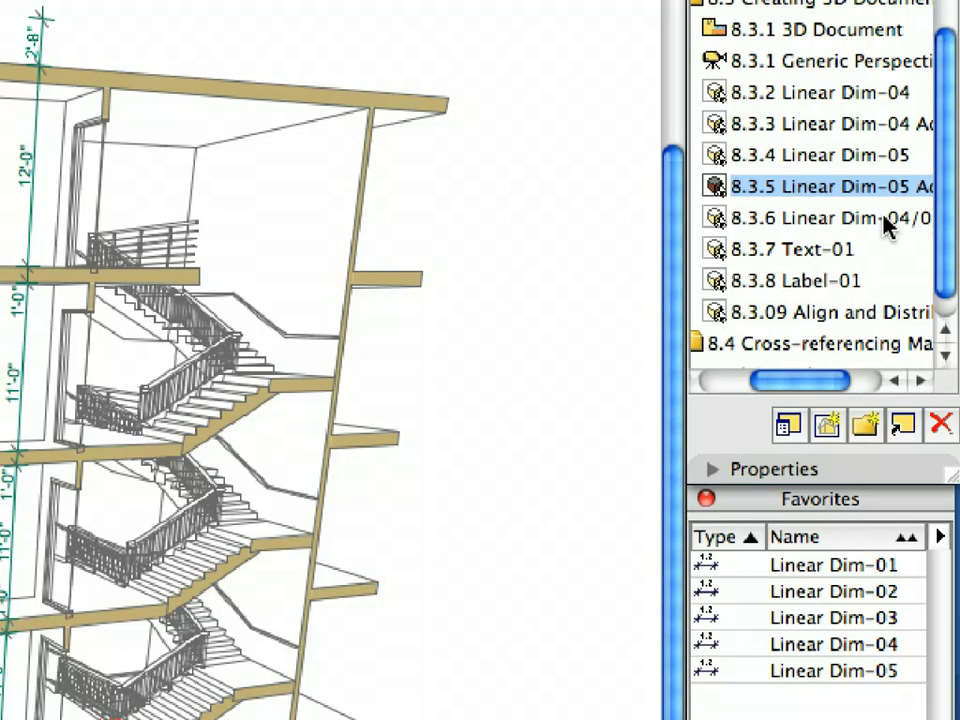
Open the saved view 8.3.6 Linear Dim-04/05 and activate the Linear Dim-04 favorite.
left_click(925, 309)
double_click(886, 220)
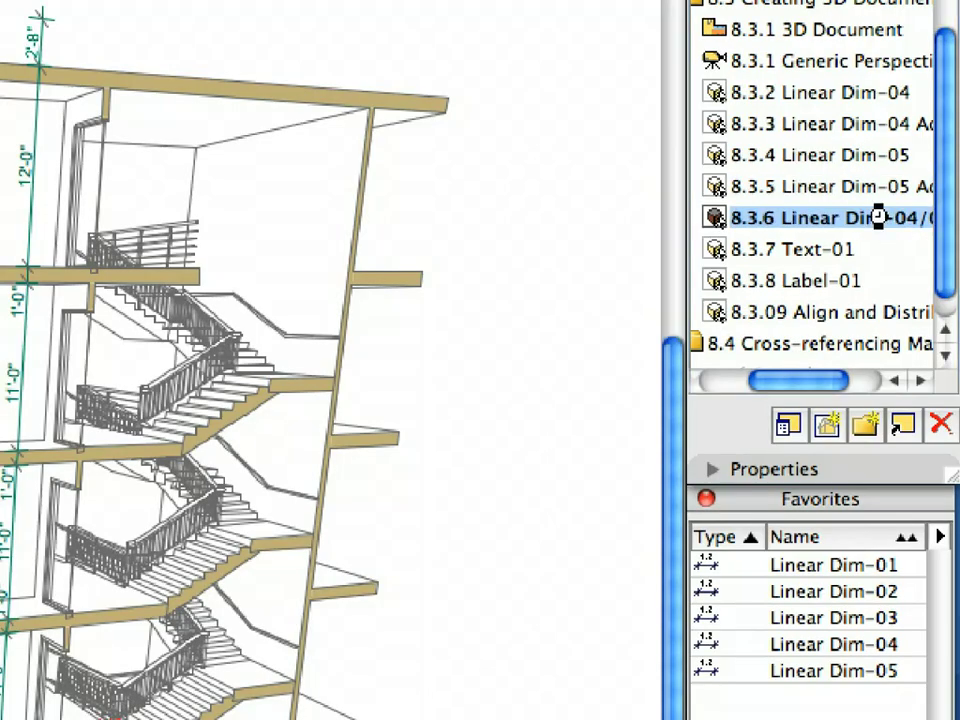
left_click(926, 670)
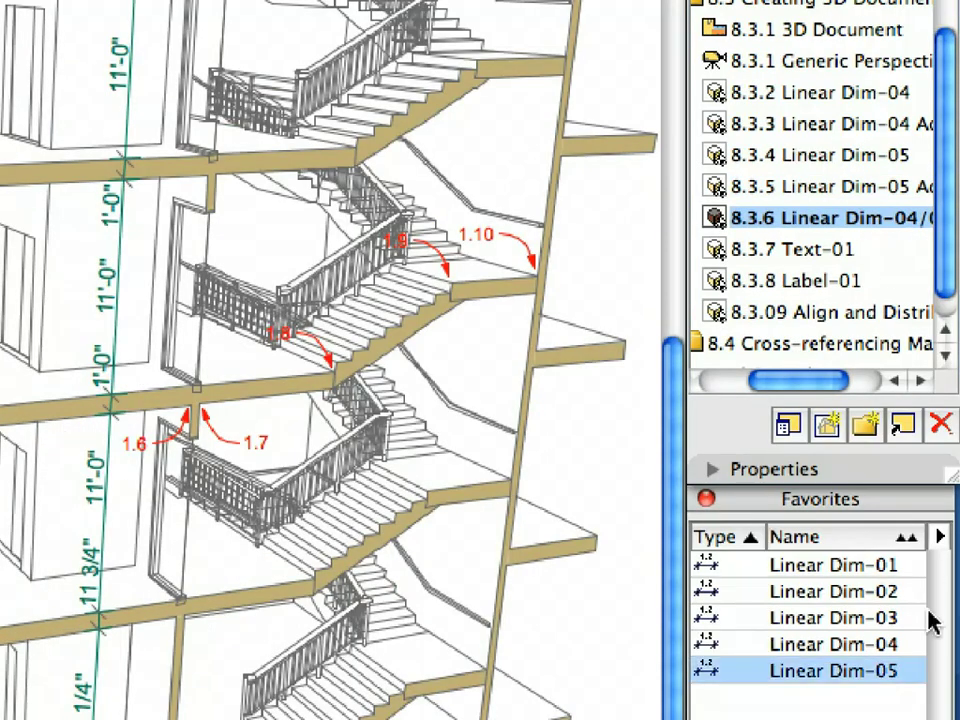
left_click(908, 652)
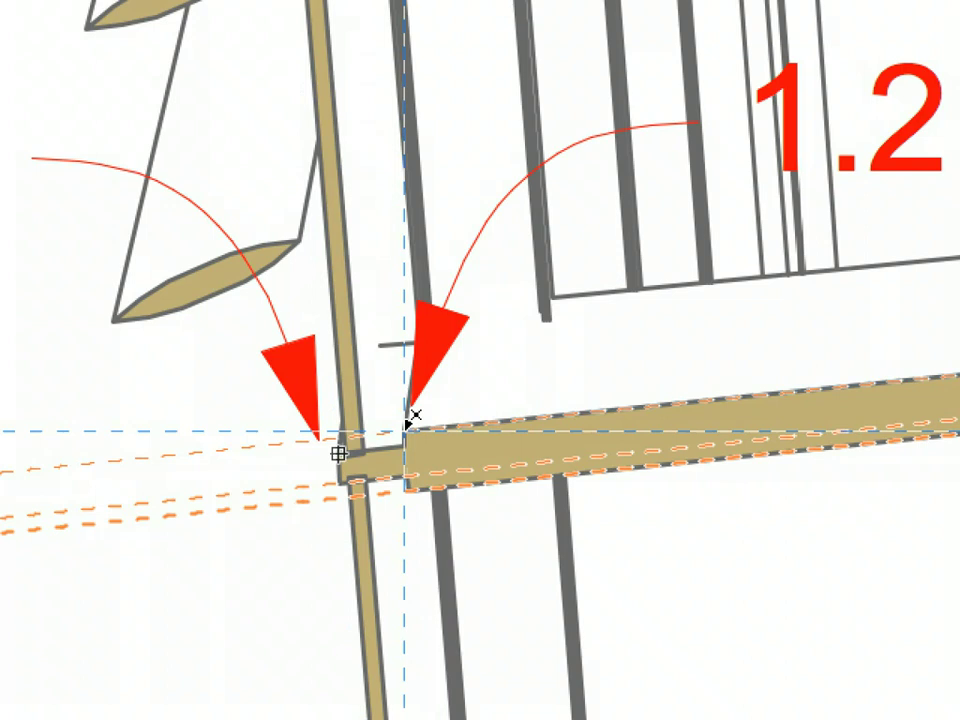
Dimension horizontally through points 1.1, 1.2 and 1.3 with the chain placed at 1.4, and extend it through the marked points to 1.10.
left_click(405, 428)
scroll(405, 428, "down", 5)
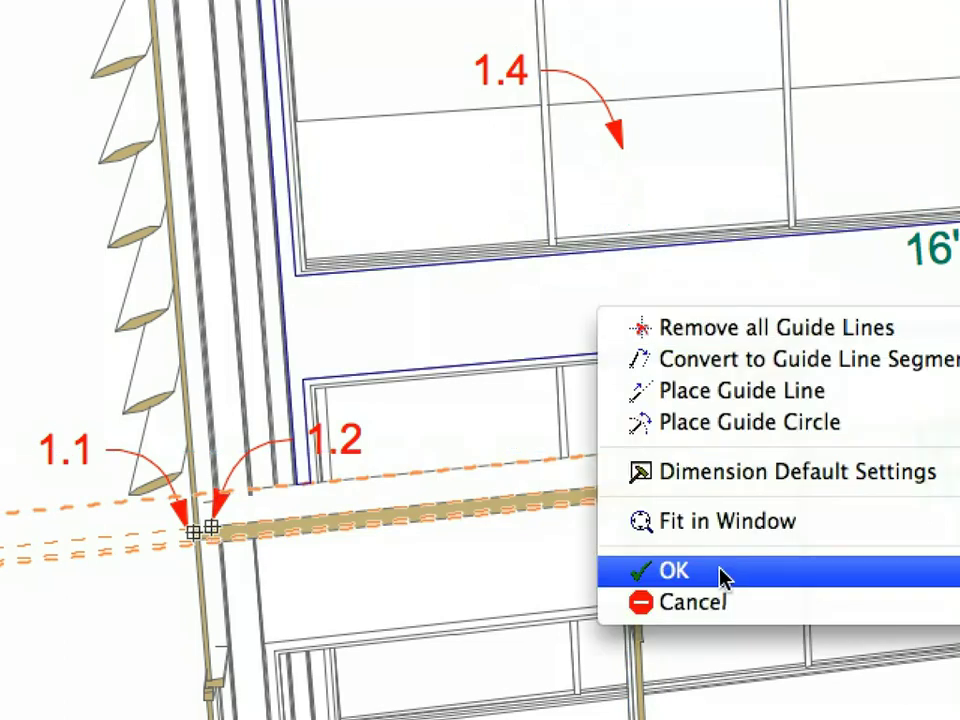
left_click(725, 577)
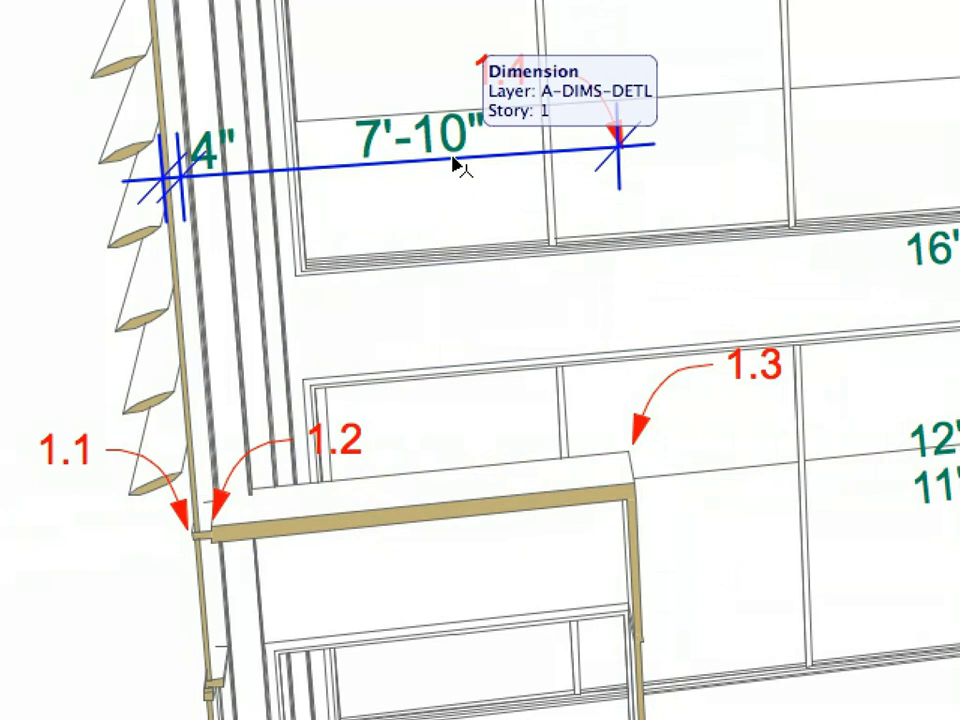
left_click(454, 163)
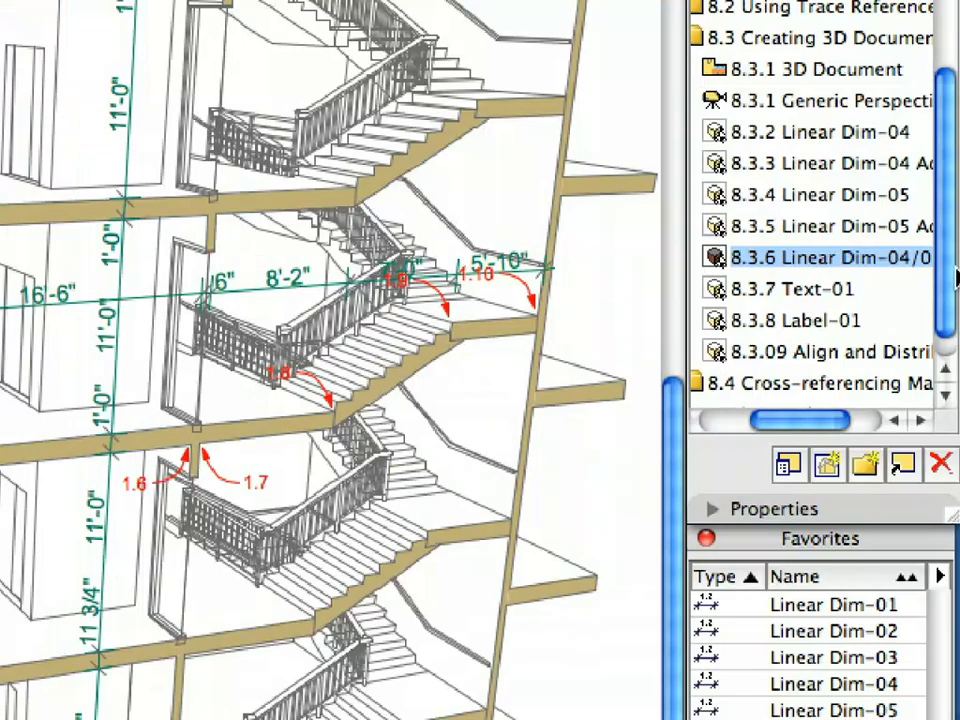
Open the saved view 8.3.7 Text-01 and place the text "Entrance" at point 1.1 using the Text-01 favorite.
left_click(896, 281)
double_click(826, 292)
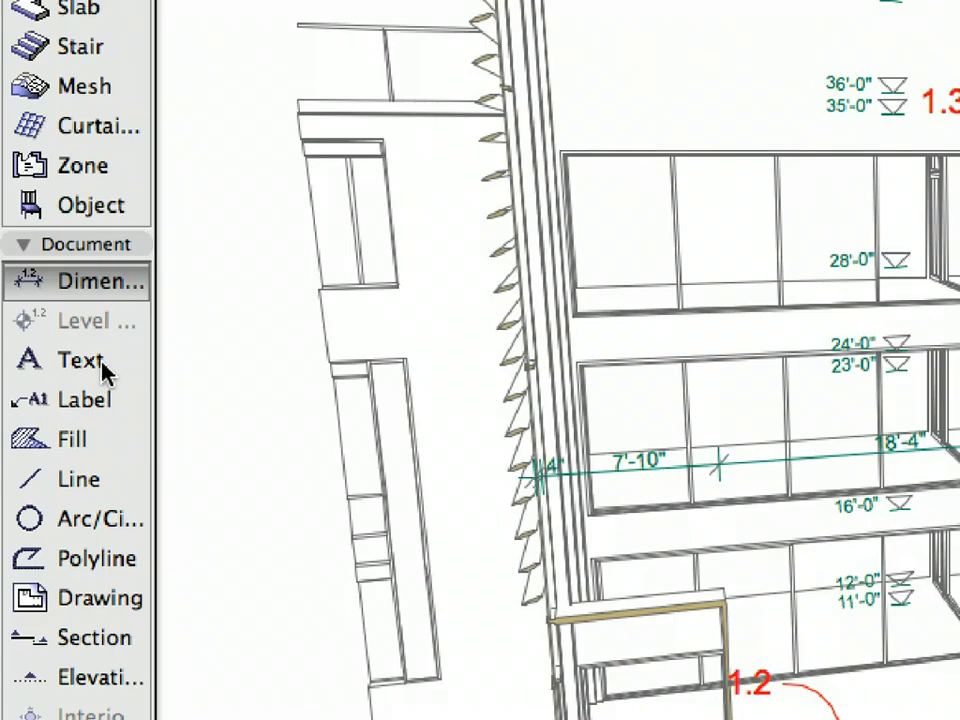
left_click(110, 362)
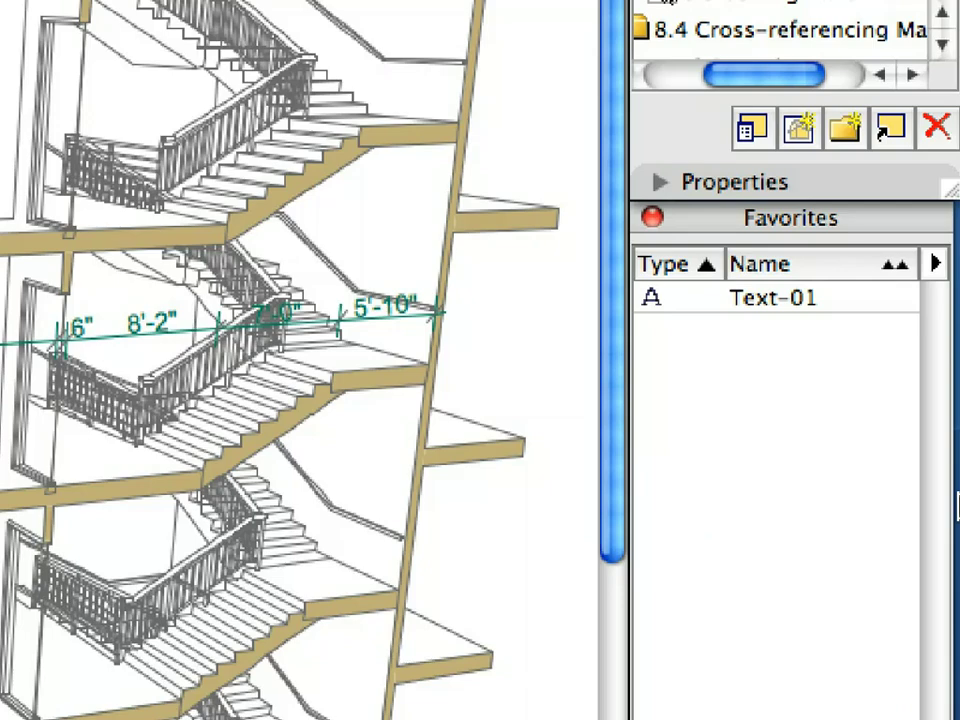
left_click(865, 300)
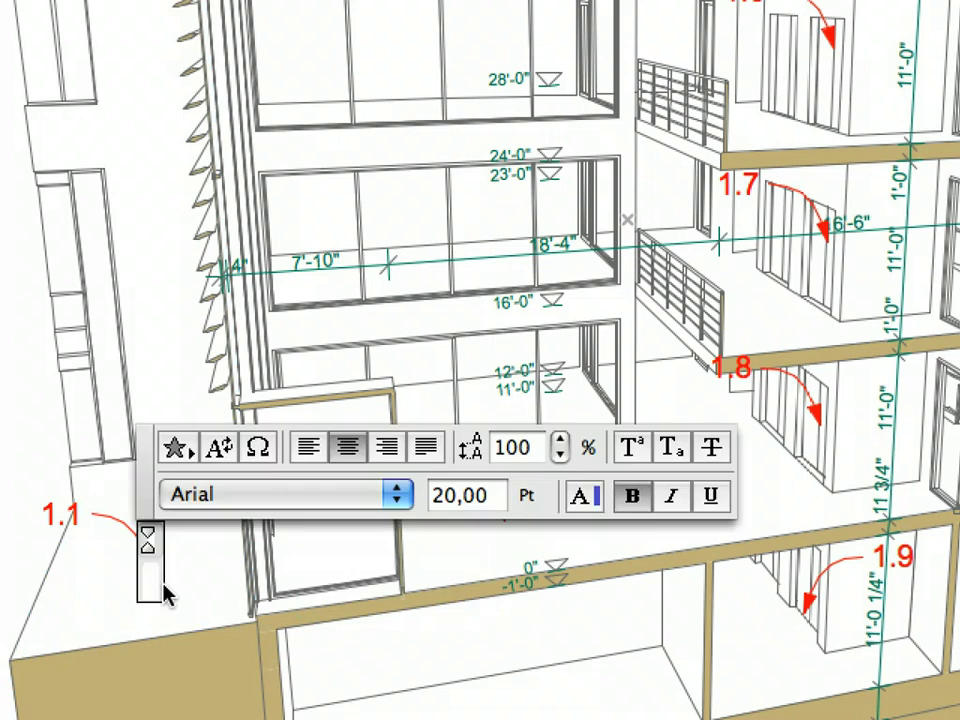
type("Entrance")
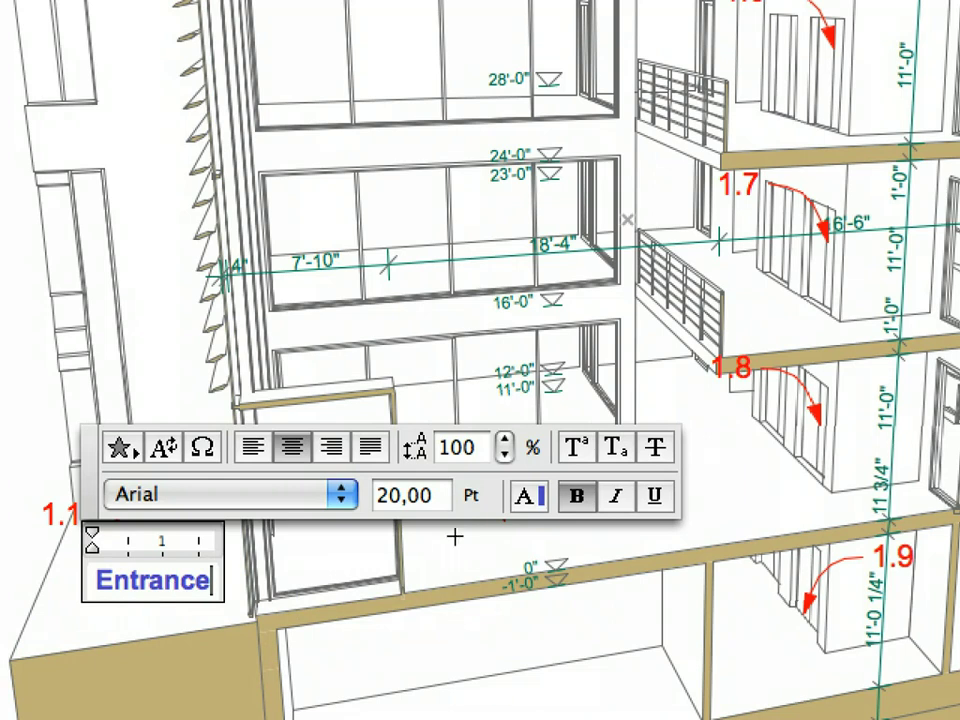
Place the text "Vestibule" at point 1.2 and "Gallery" at point 1.3.
left_click(499, 536)
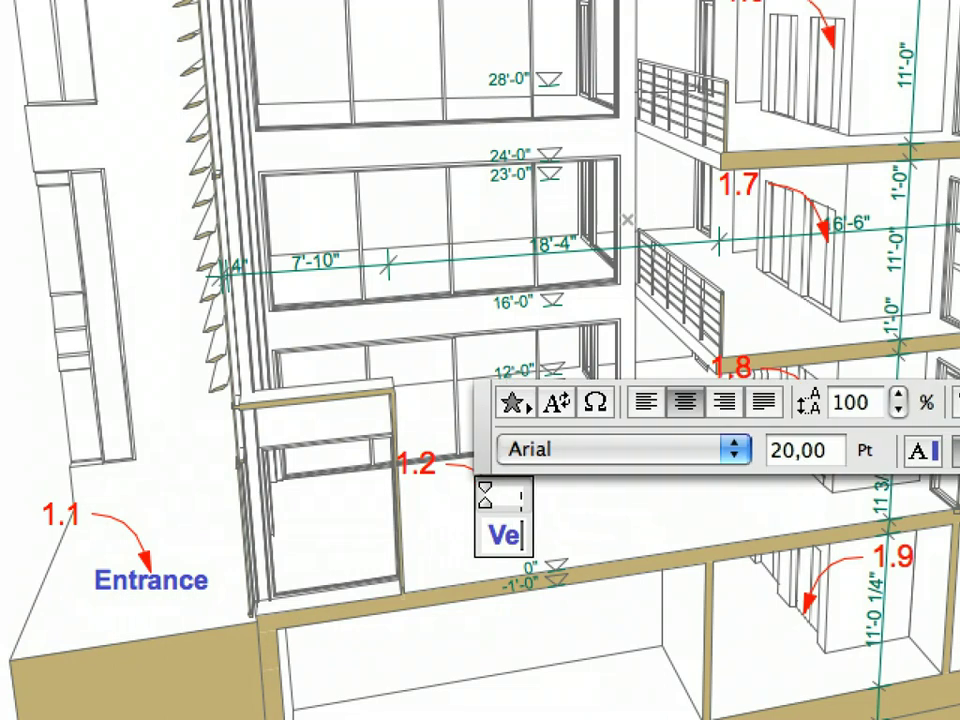
type("bule")
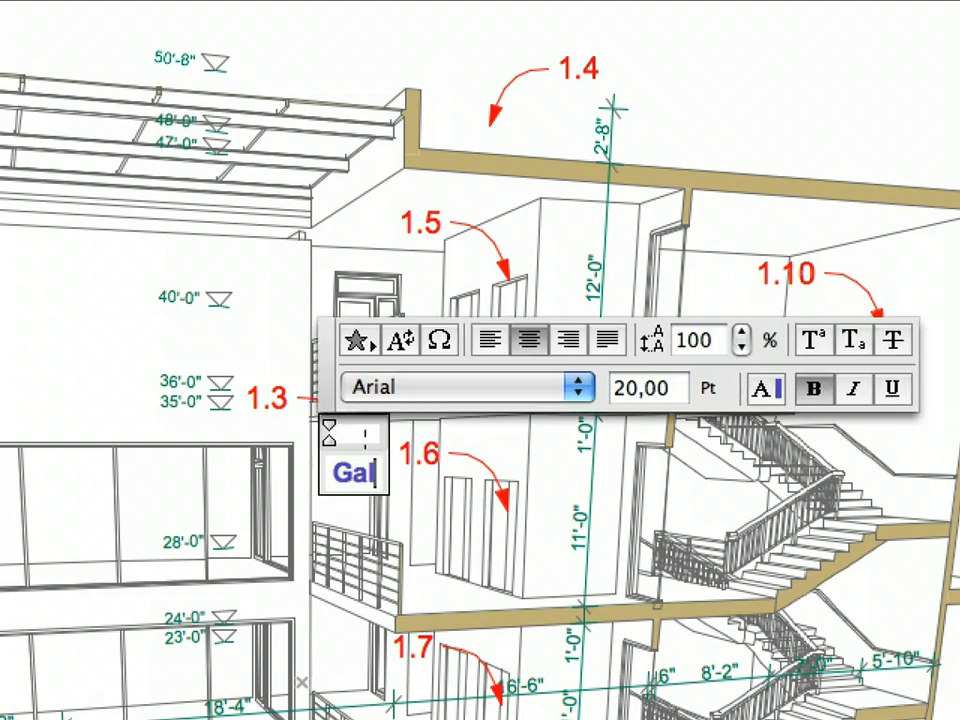
type("lery")
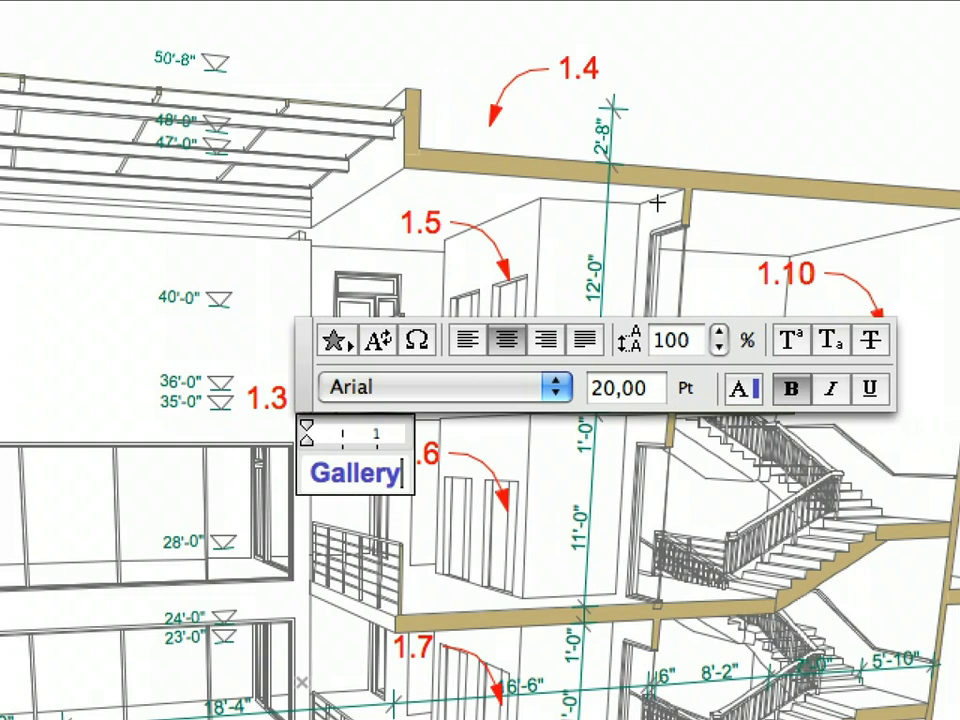
left_click(490, 131)
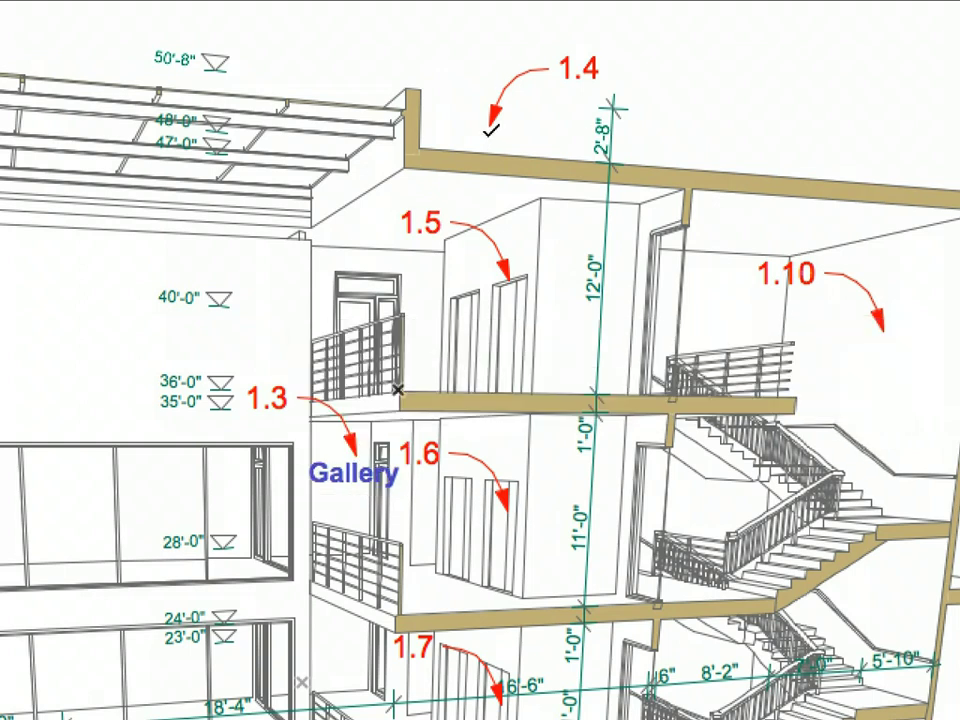
Place the text "Flat Roof" at point 1.4 and "4th Floor", "3th Floor", "2nd Floor" and "1st Floor" at points 1.5 to 1.8.
left_click(490, 131)
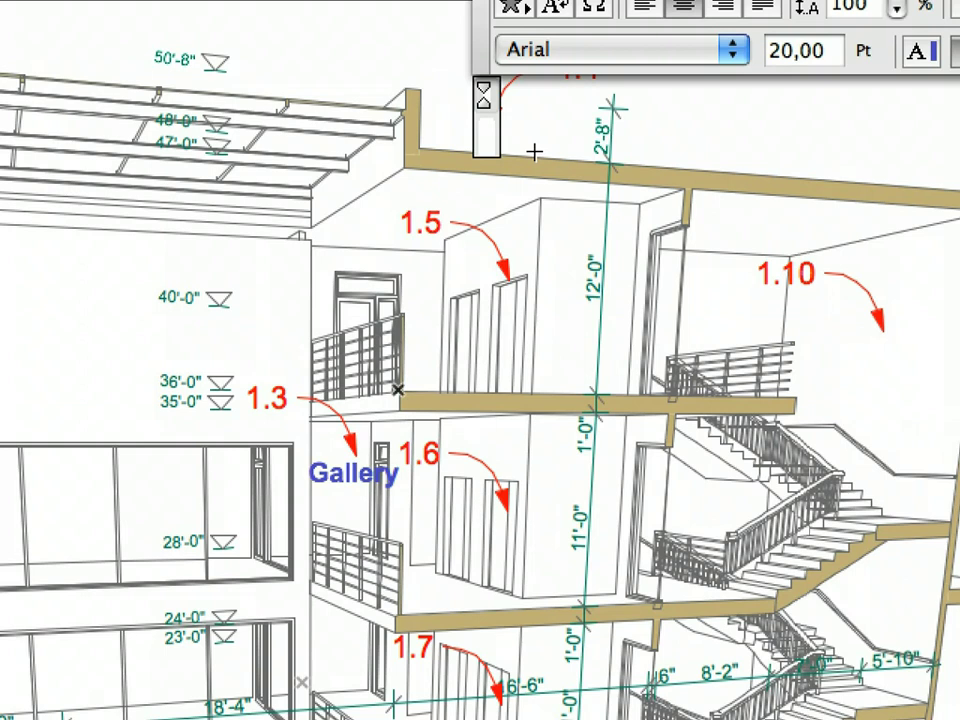
type("Flat Roof")
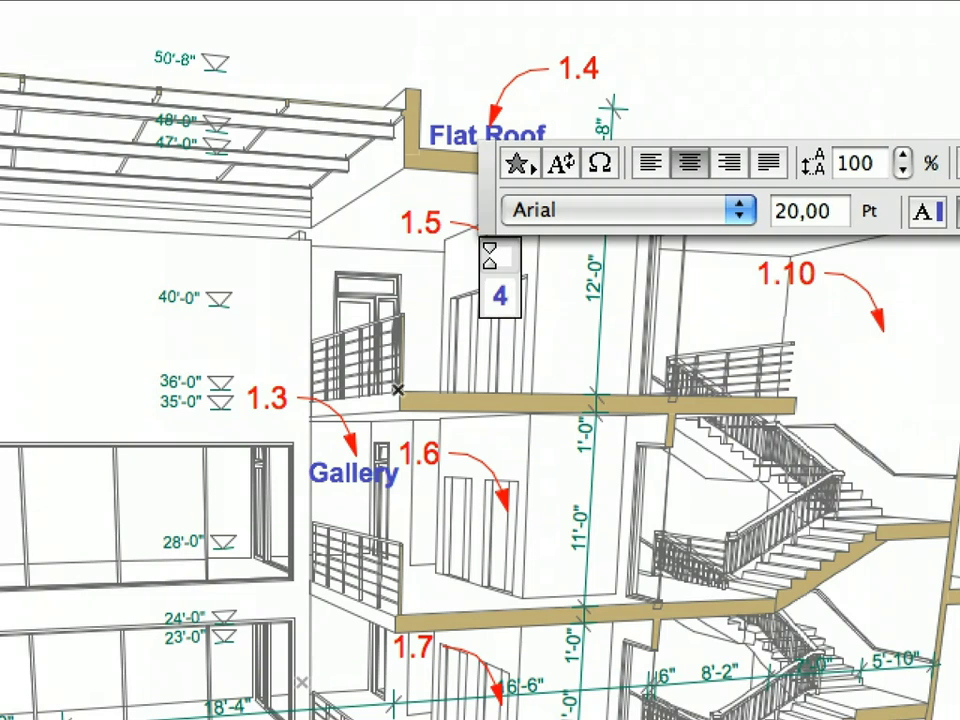
type("Fl")
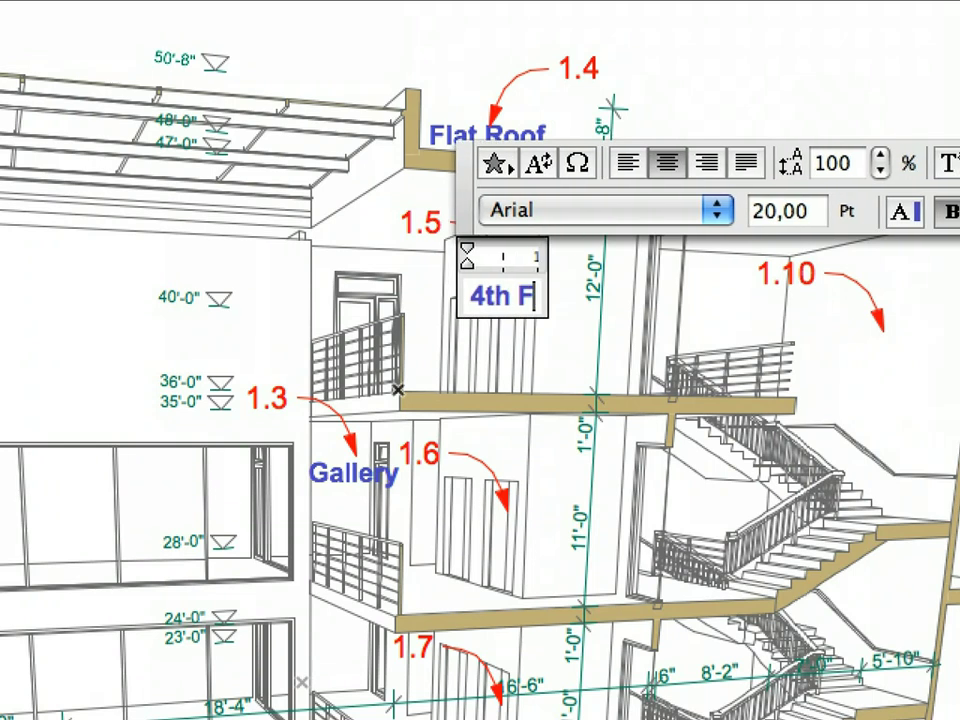
type("oor")
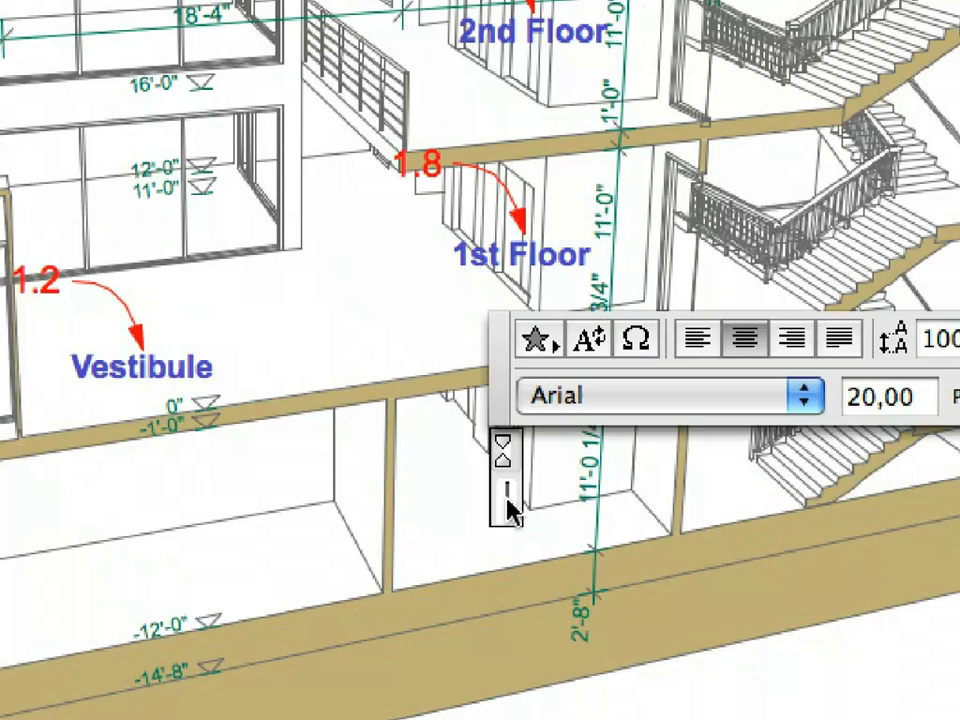
Place the text "Basement" at point 1.9 and "Staircase" at point 1.10.
type("Basement")
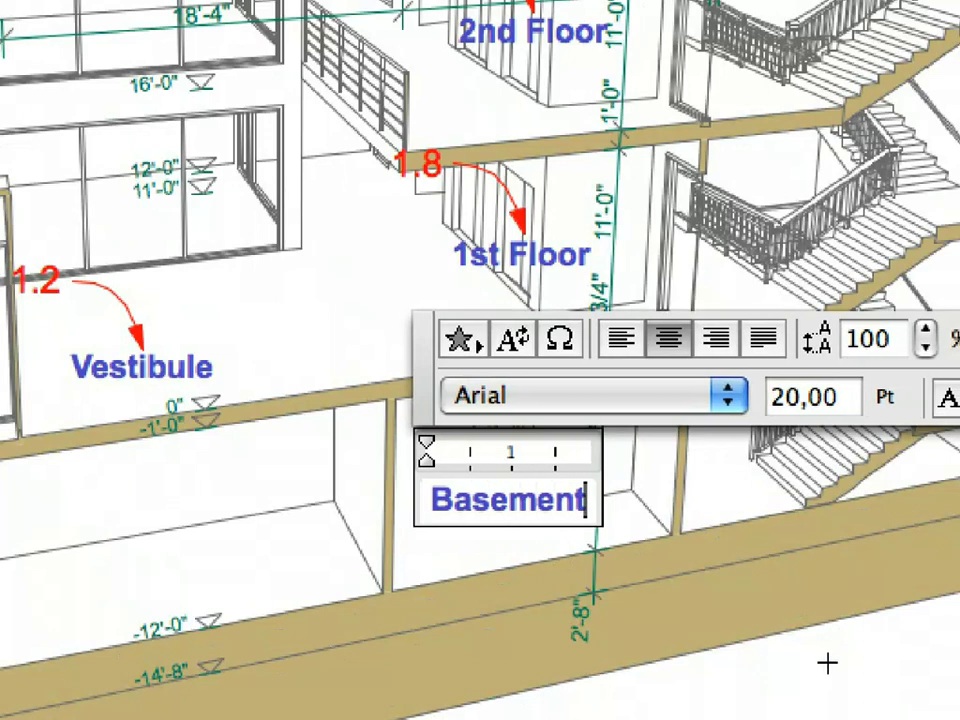
left_click(827, 602)
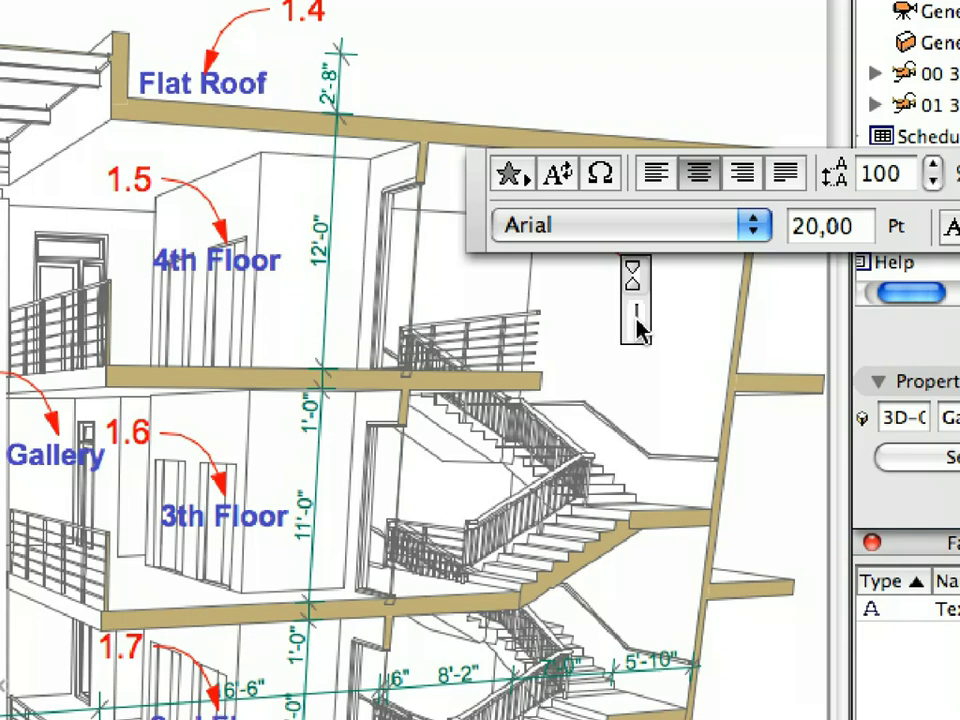
type("Sta")
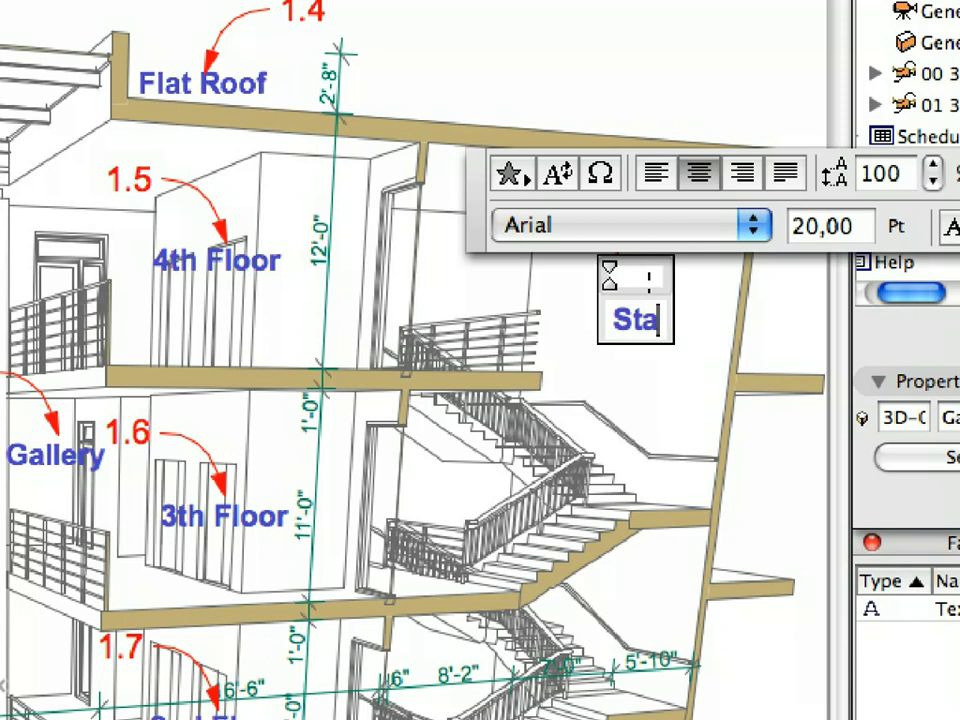
type("ircase")
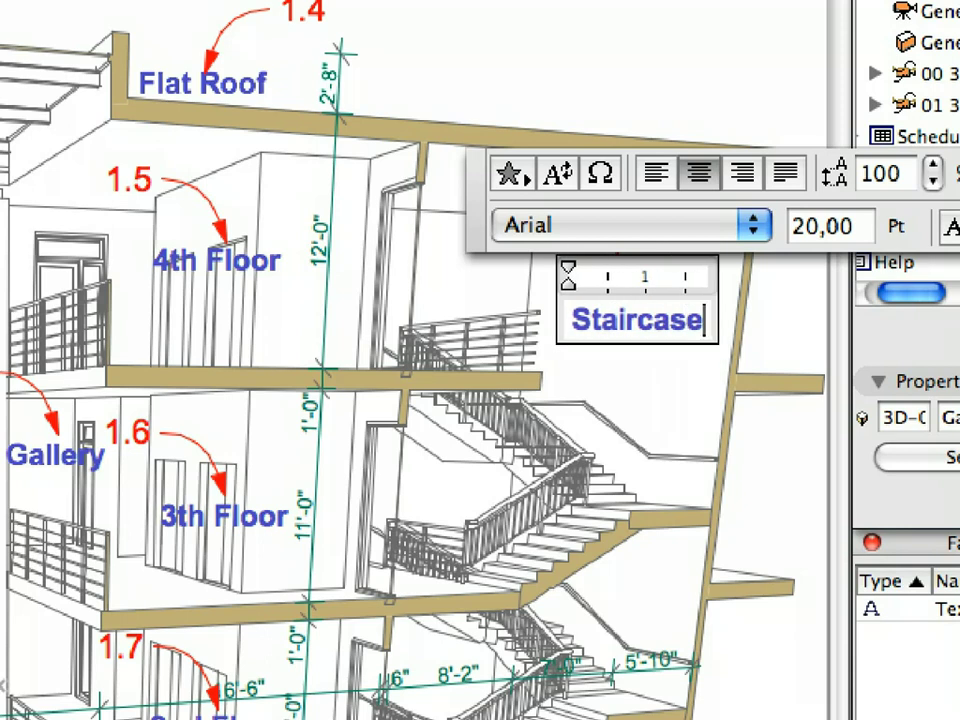
left_click(734, 95)
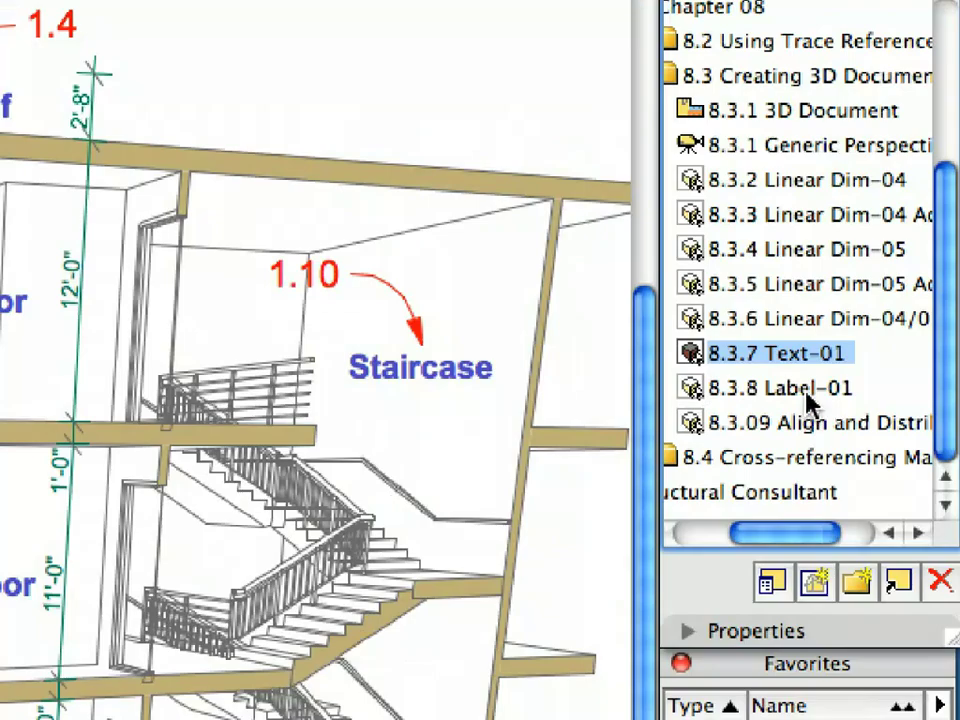
Open the saved view 8.3.8 Label-01 from the view map.
left_click(895, 297)
double_click(808, 398)
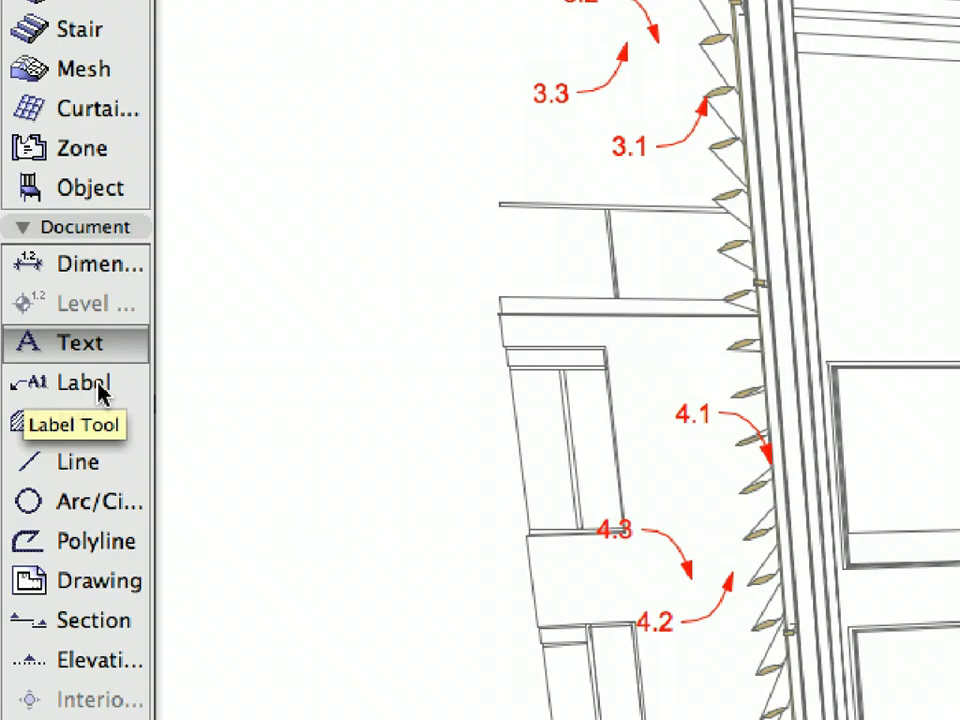
Place a label with its arrow at point 1.1, its bend at point 1.2 and its text at point 1.3.
left_click(101, 388)
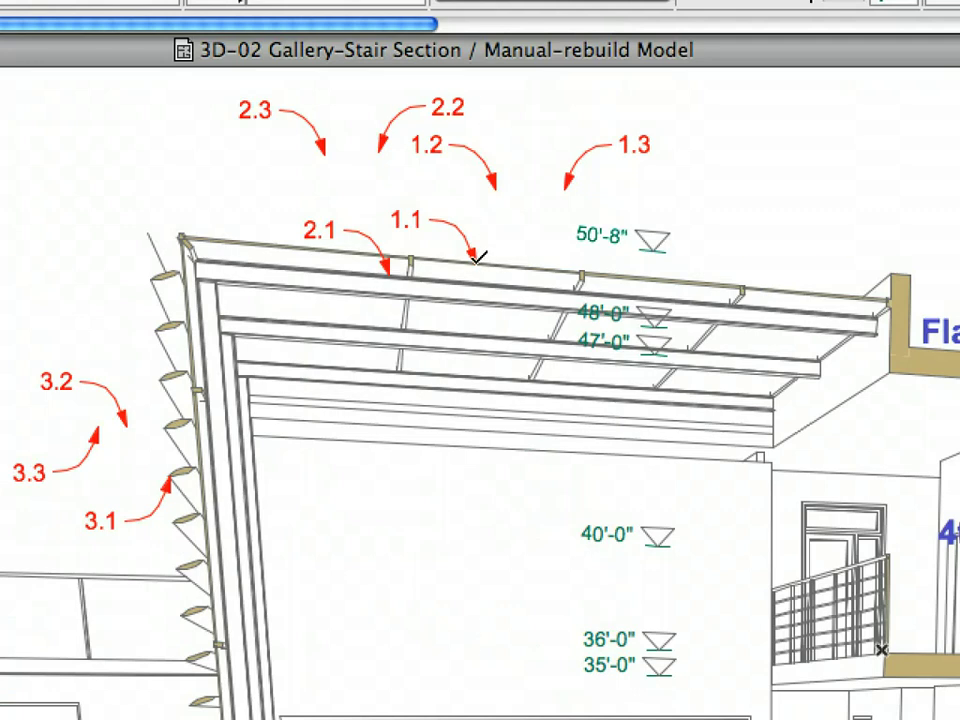
left_click(476, 259)
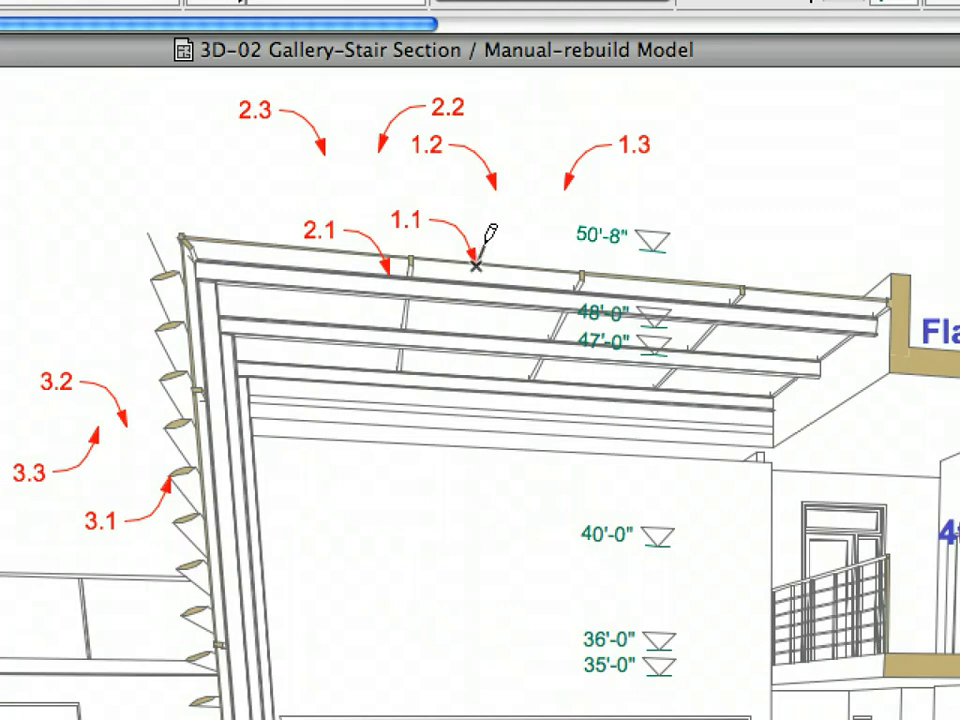
left_click(497, 190)
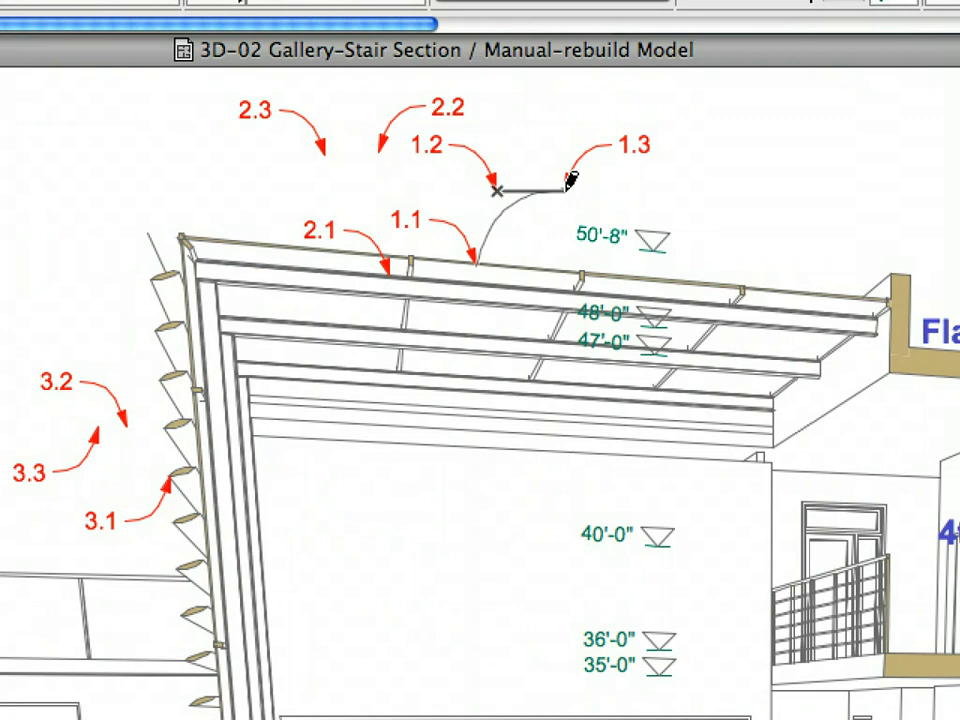
left_click(566, 189)
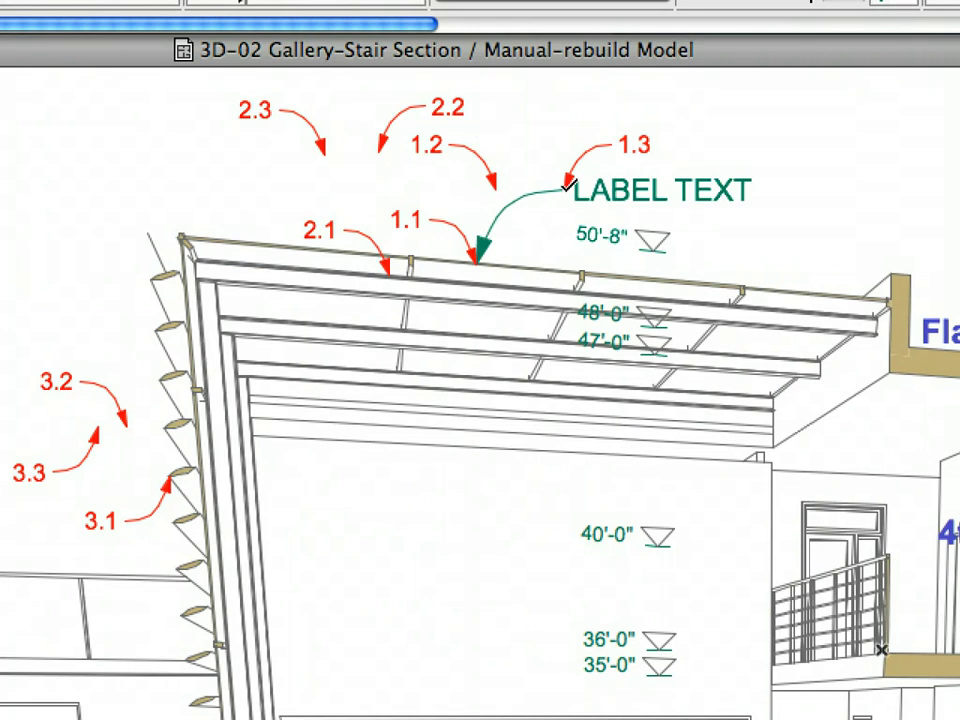
Replace the placeholder text of the label at point 1.3 with "Flat Glazing" and deselect the label.
left_click(568, 197)
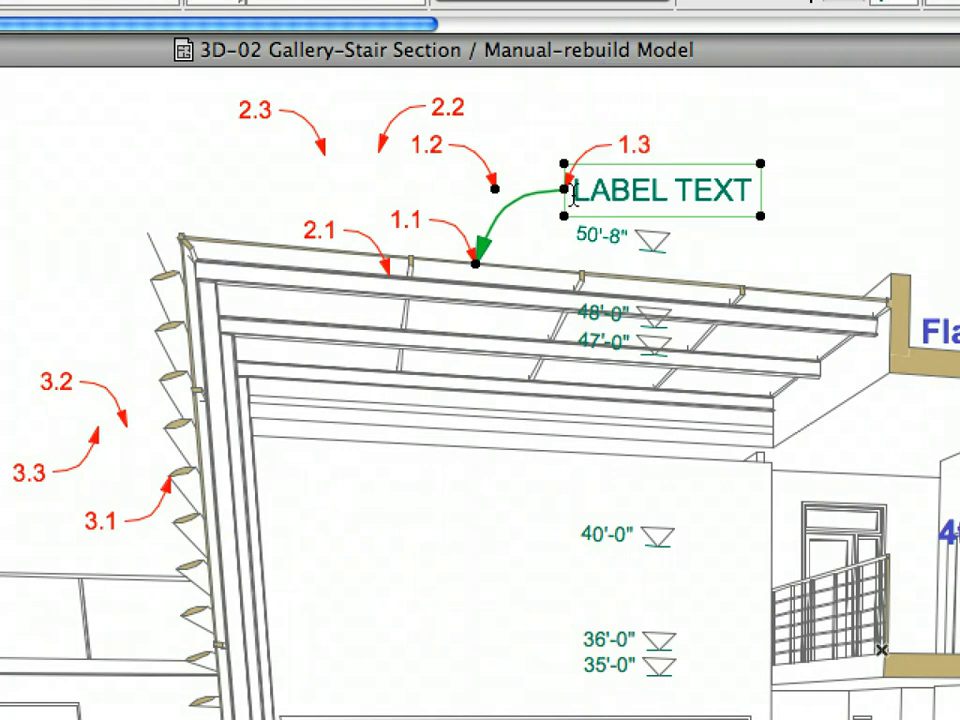
double_click(640, 195)
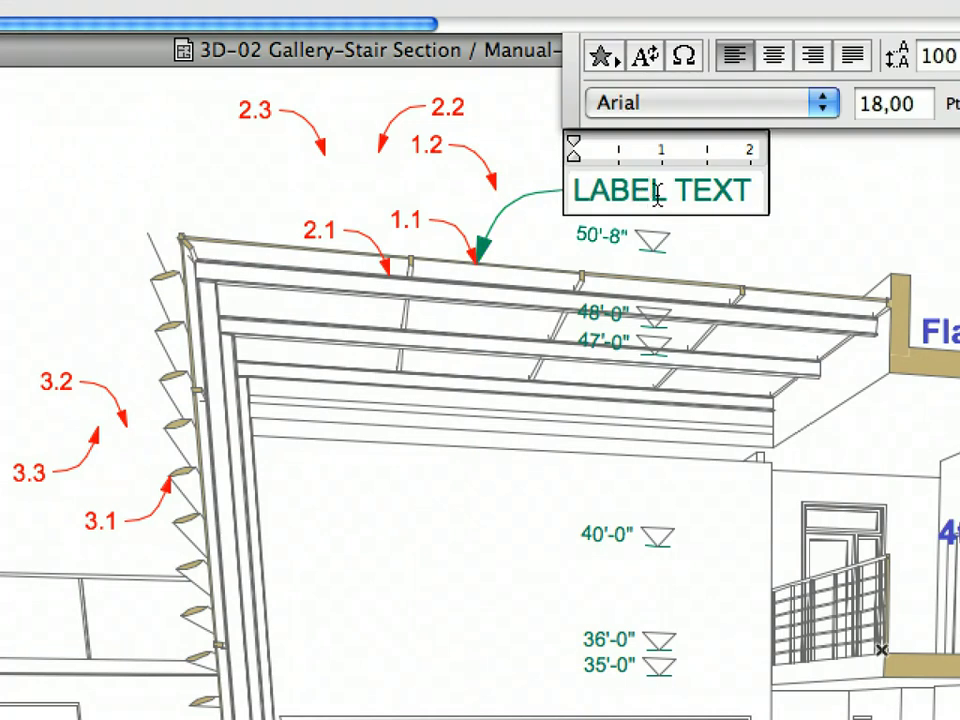
triple_click(667, 195)
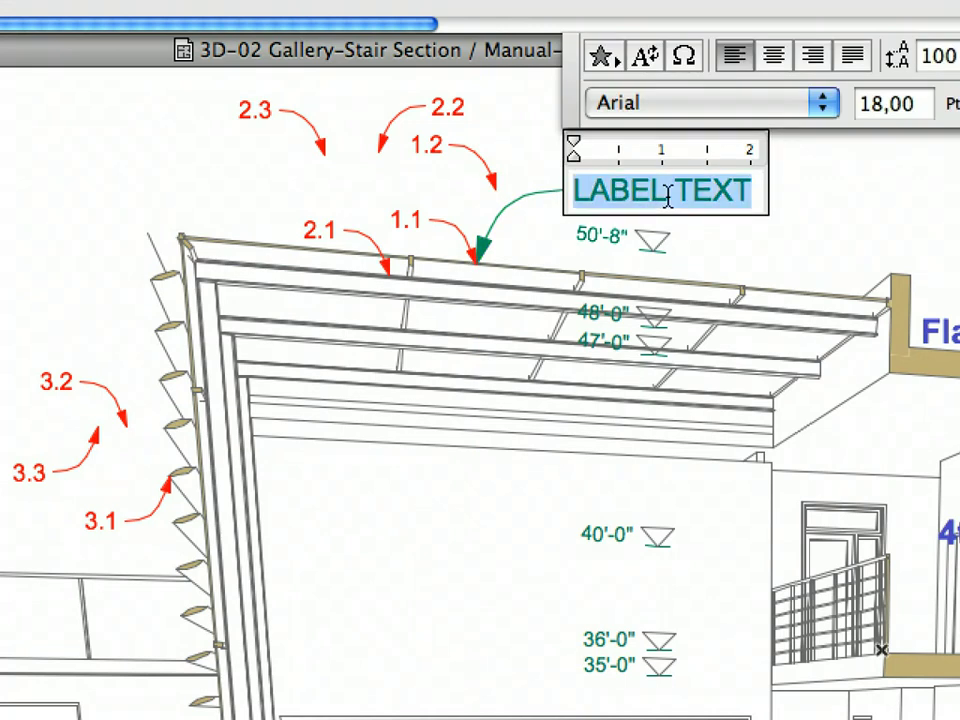
type("F")
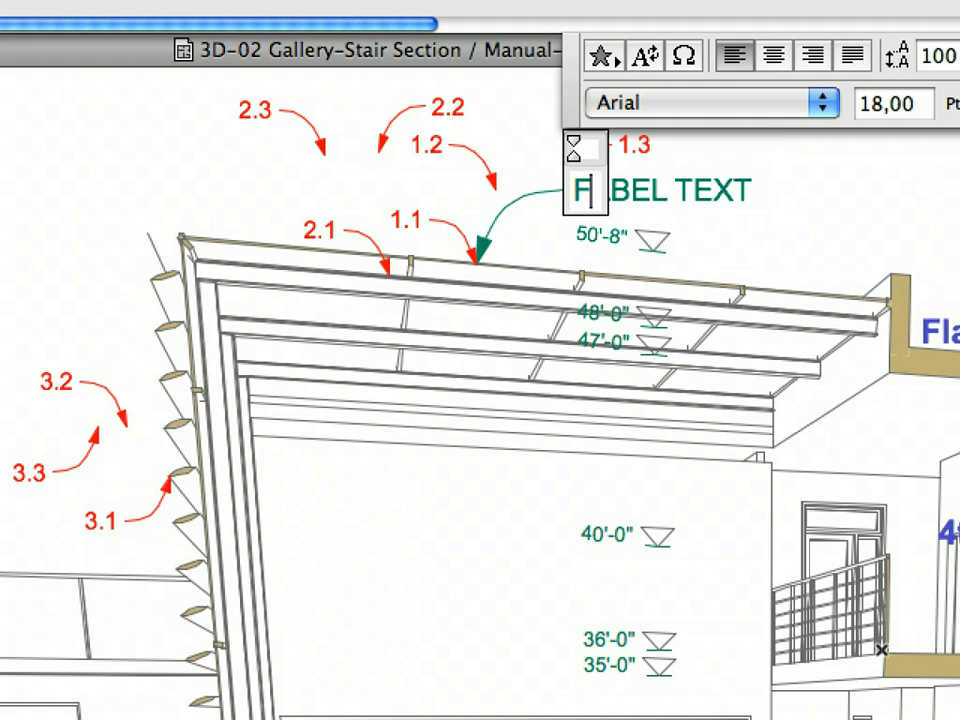
type("lat ")
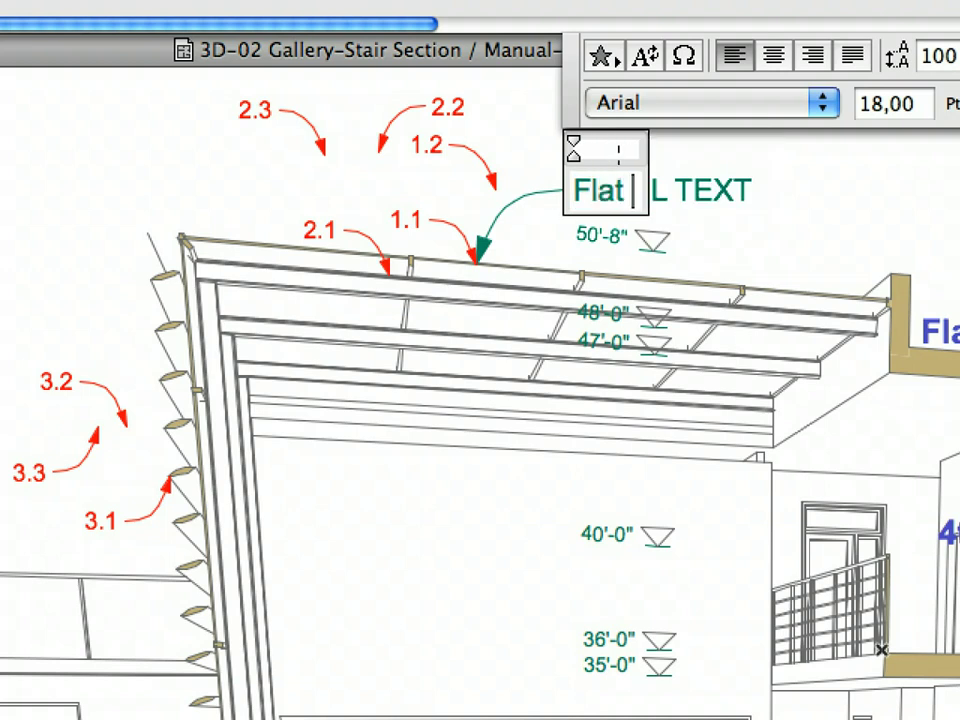
type("Gla")
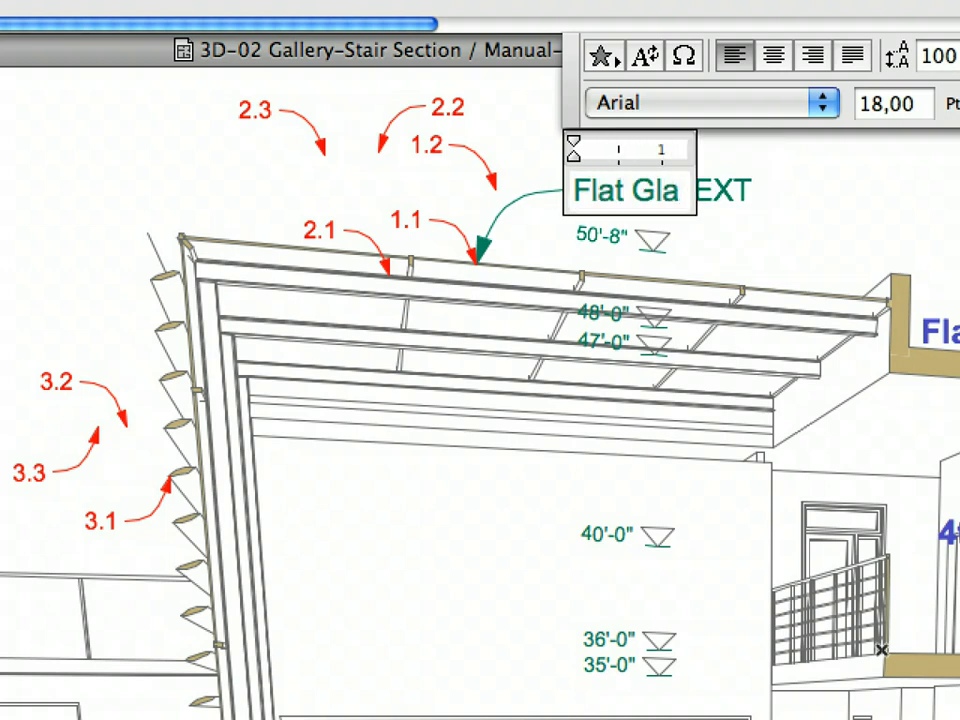
type("zing")
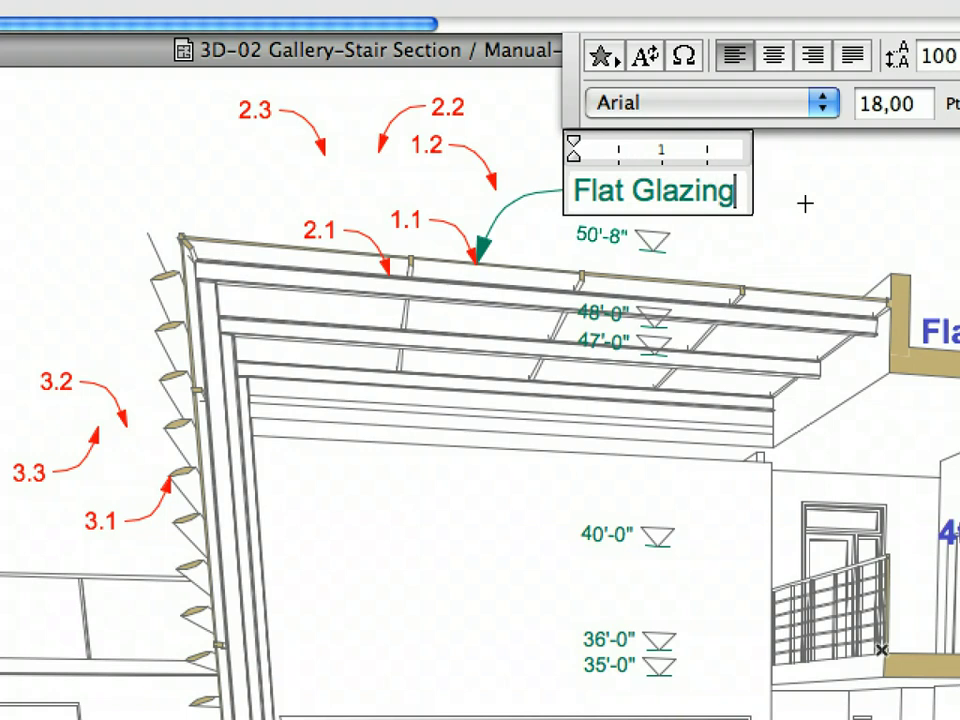
left_click(805, 203)
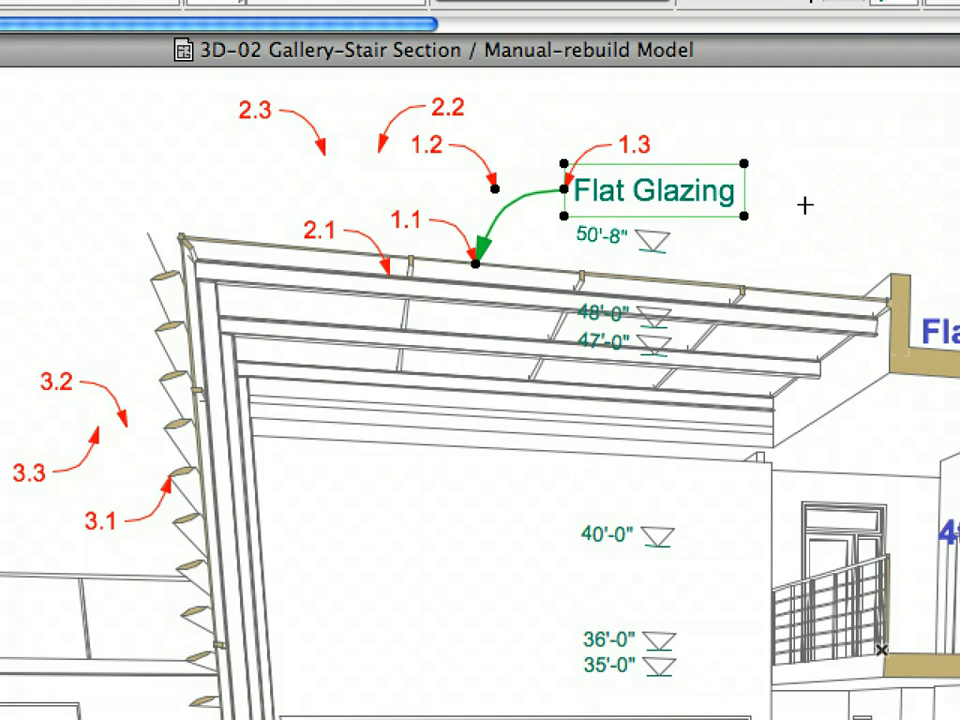
key("Escape")
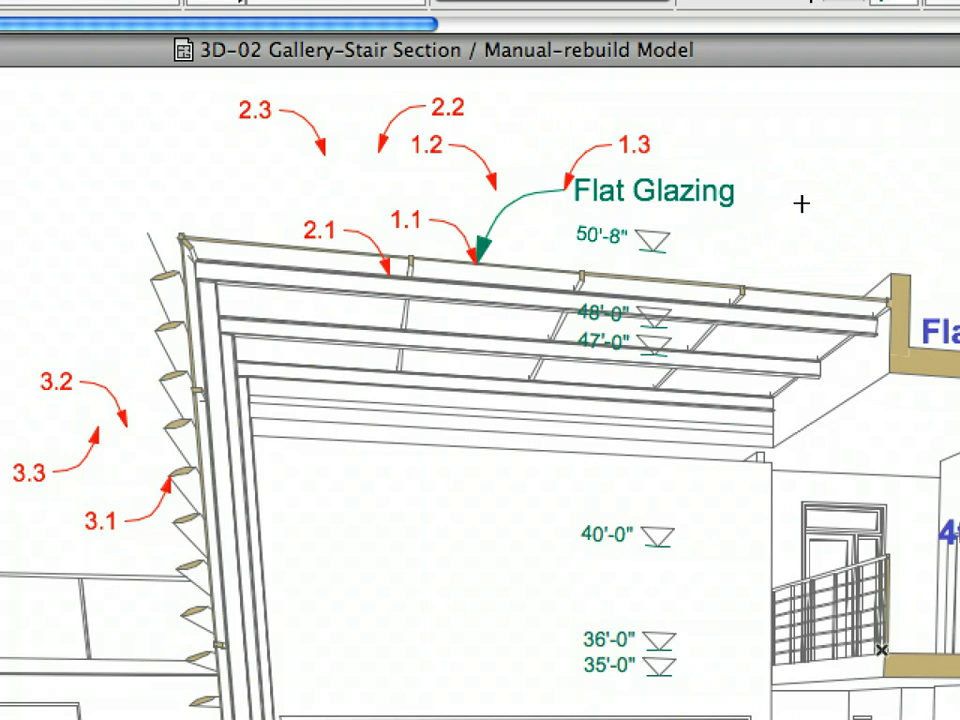
Place two more labels, one through points 2.1, 2.2 and 2.3 and one through points 3.1, 3.2 and 3.3.
left_click(390, 270)
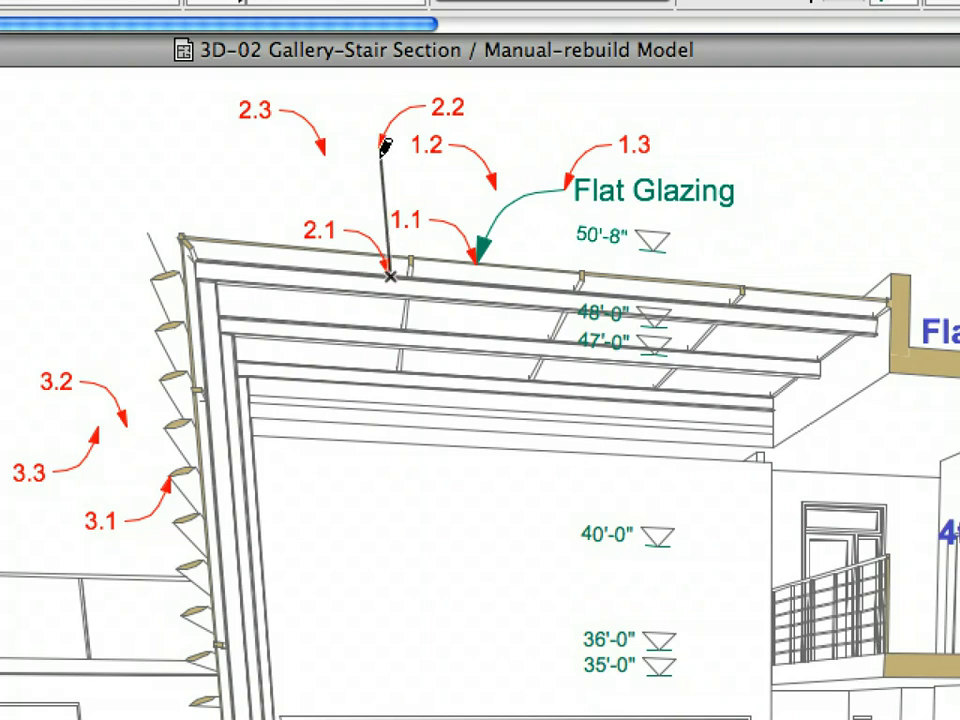
left_click(380, 151)
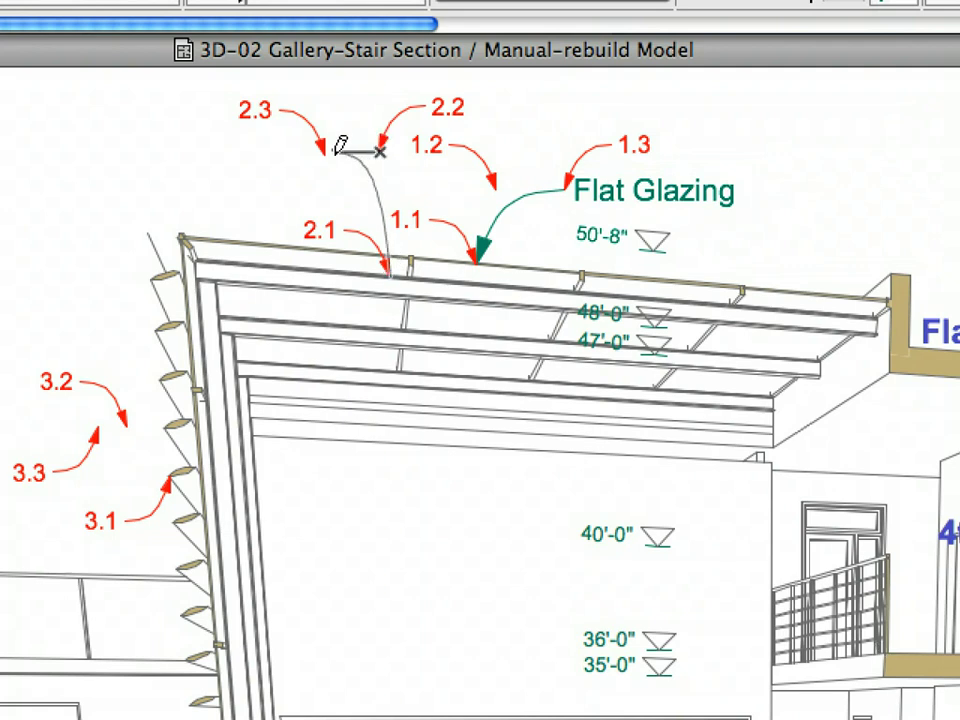
left_click(328, 150)
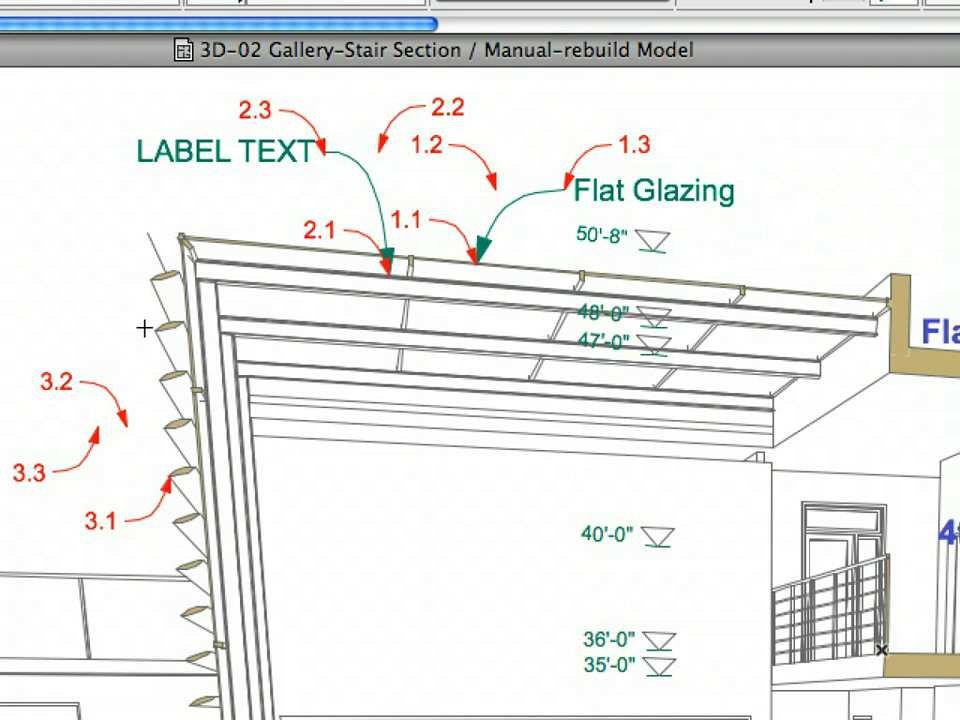
left_click(172, 470)
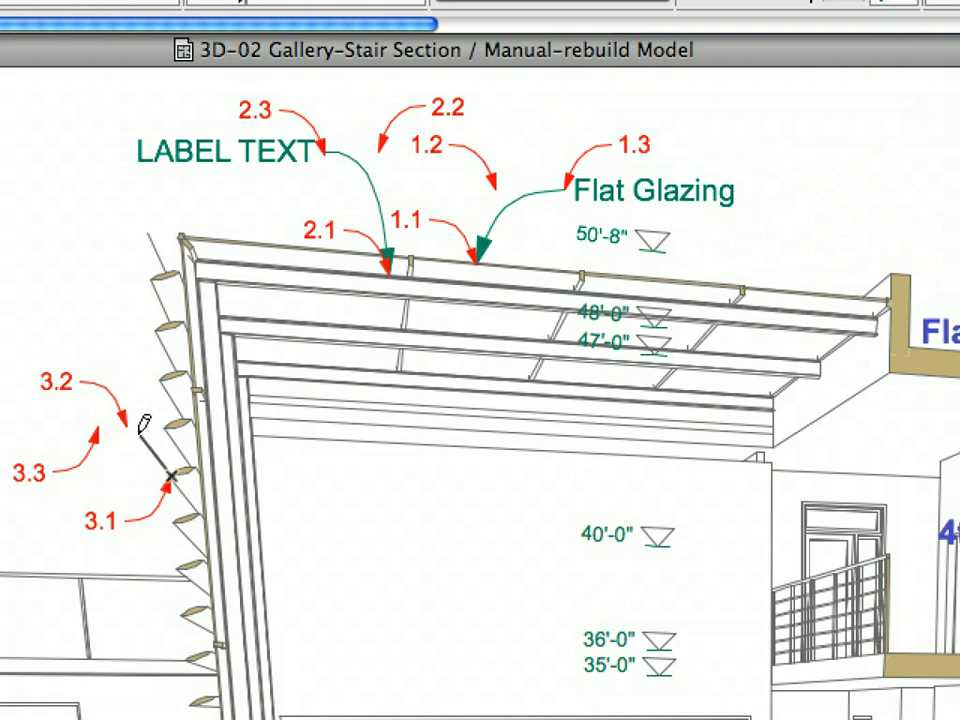
left_click(127, 428)
left_click(98, 426)
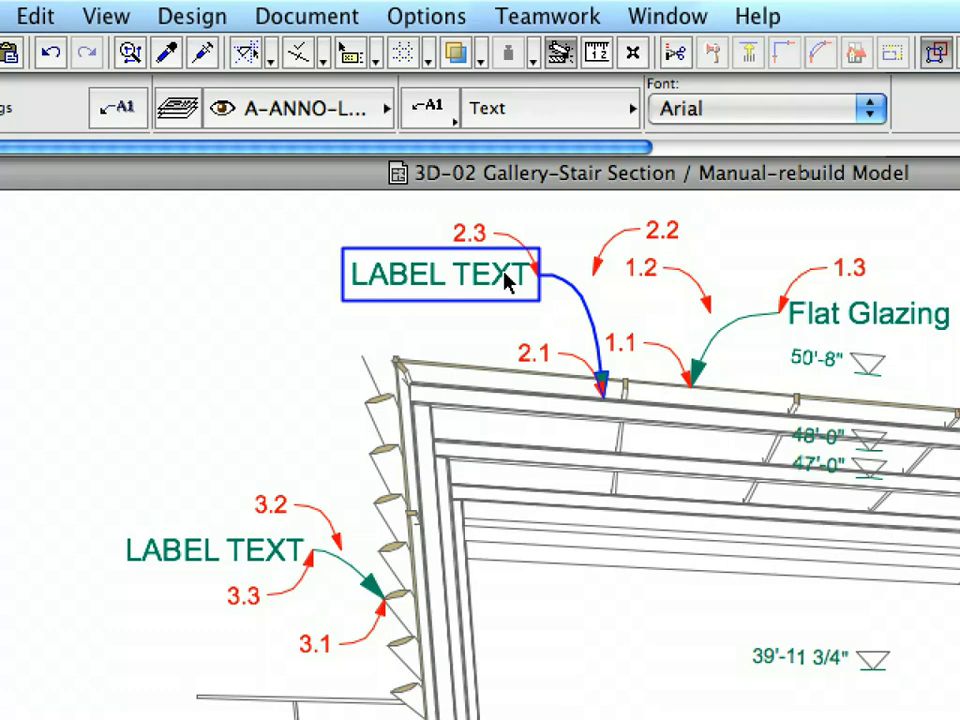
Replace the placeholder text of the label at point 2.3 with "M Profile Beams" and deselect the label.
left_click(508, 280)
double_click(438, 275)
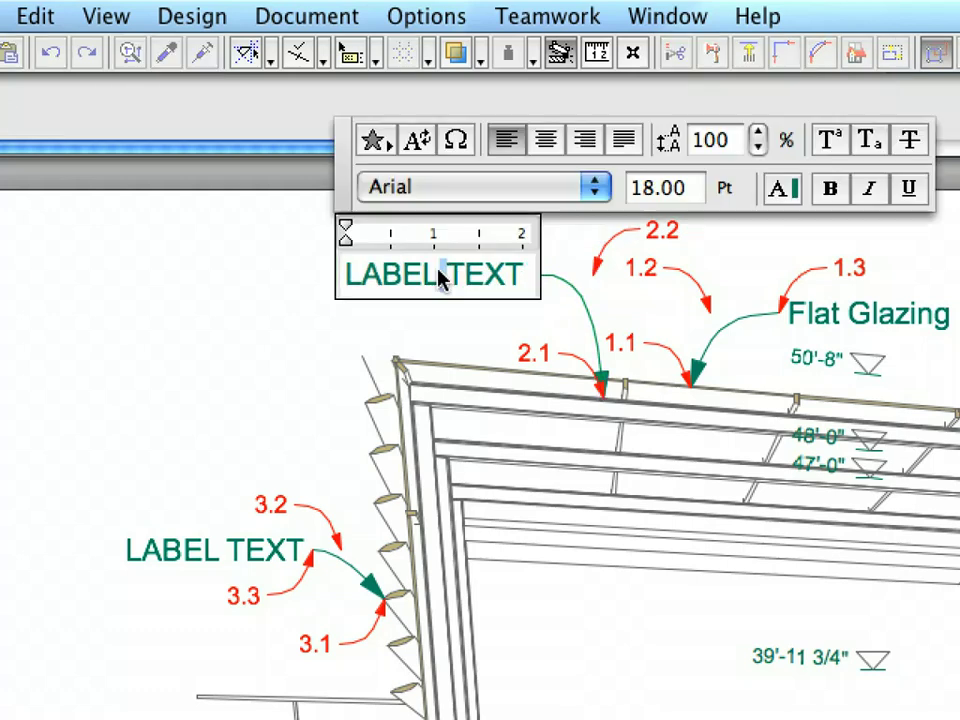
triple_click(440, 279)
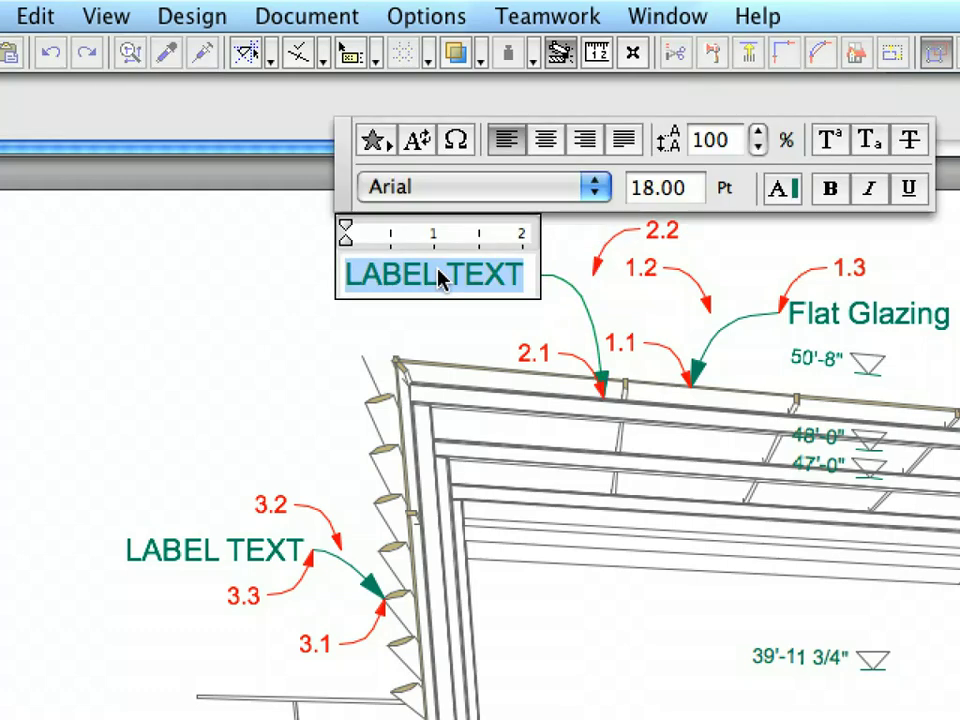
type("M Pro")
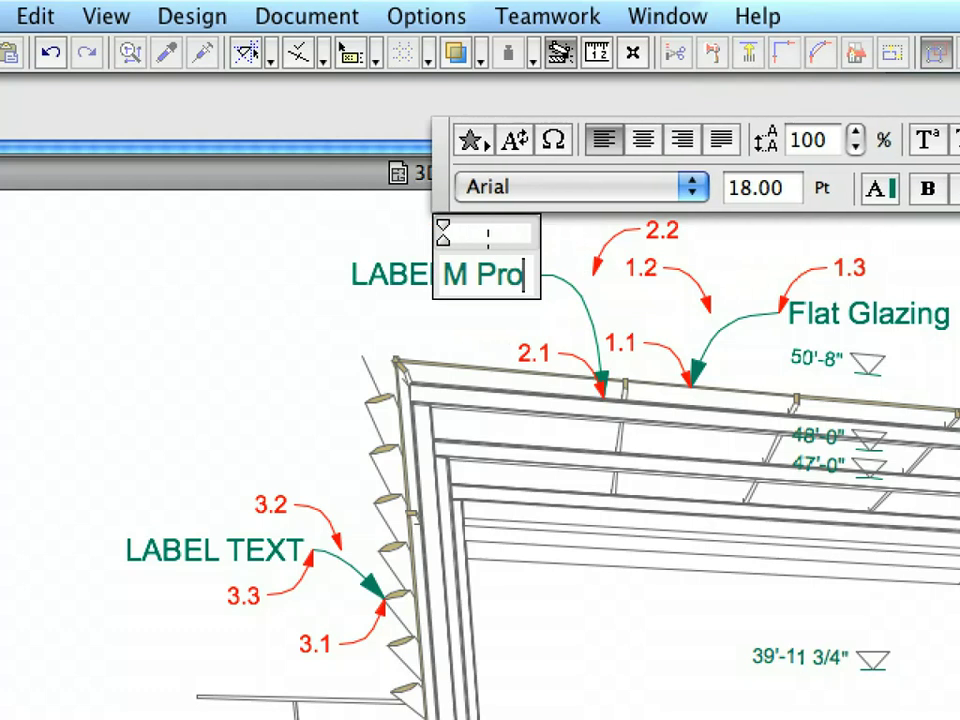
type("file ")
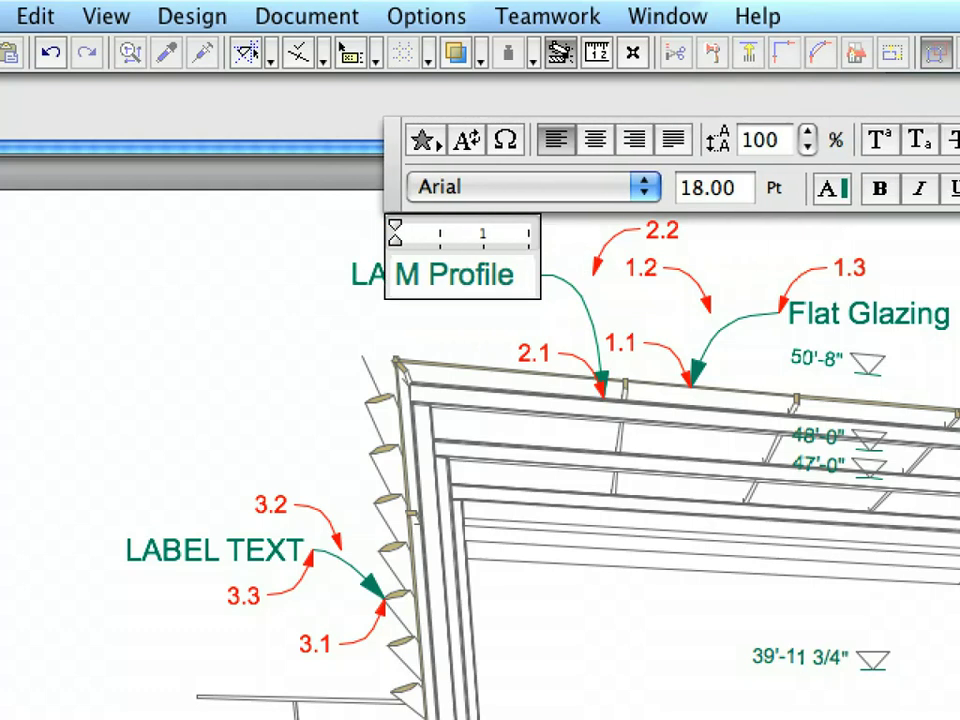
type("Beams")
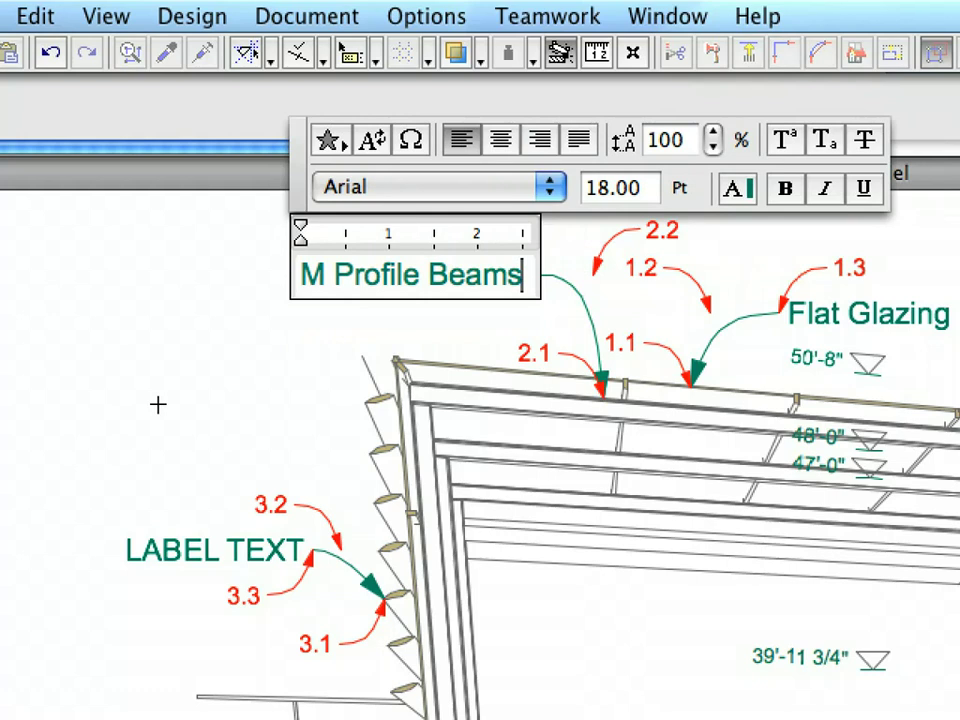
left_click(158, 404)
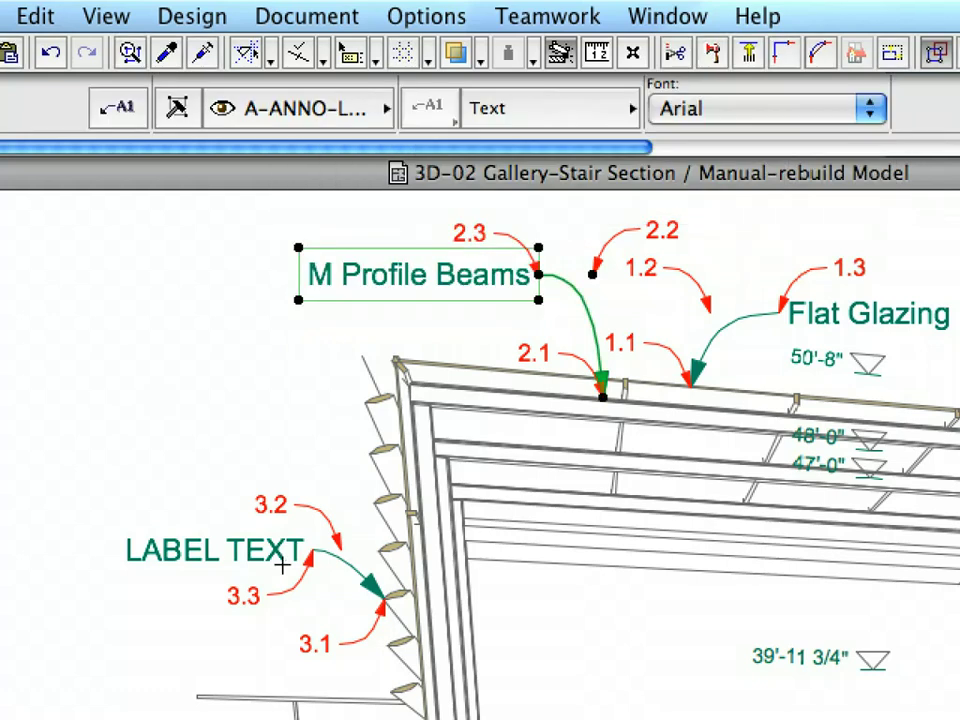
key("Escape")
Replace the placeholder text of the label at point 3.3 with "Curtain Wall Shaders".
left_click(286, 565)
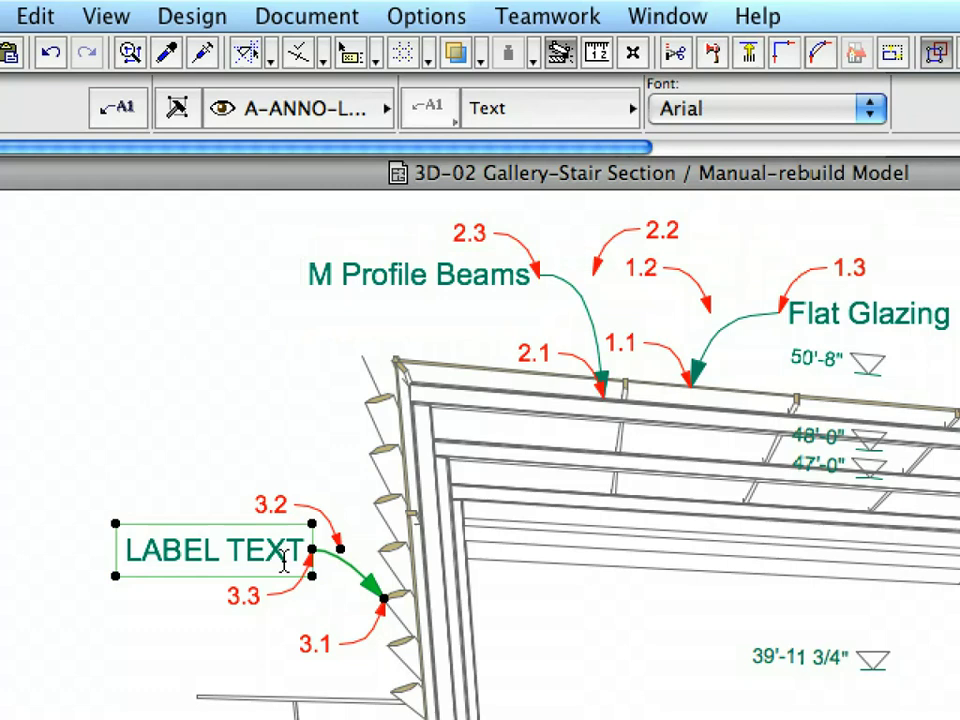
double_click(286, 565)
type("Curtai")
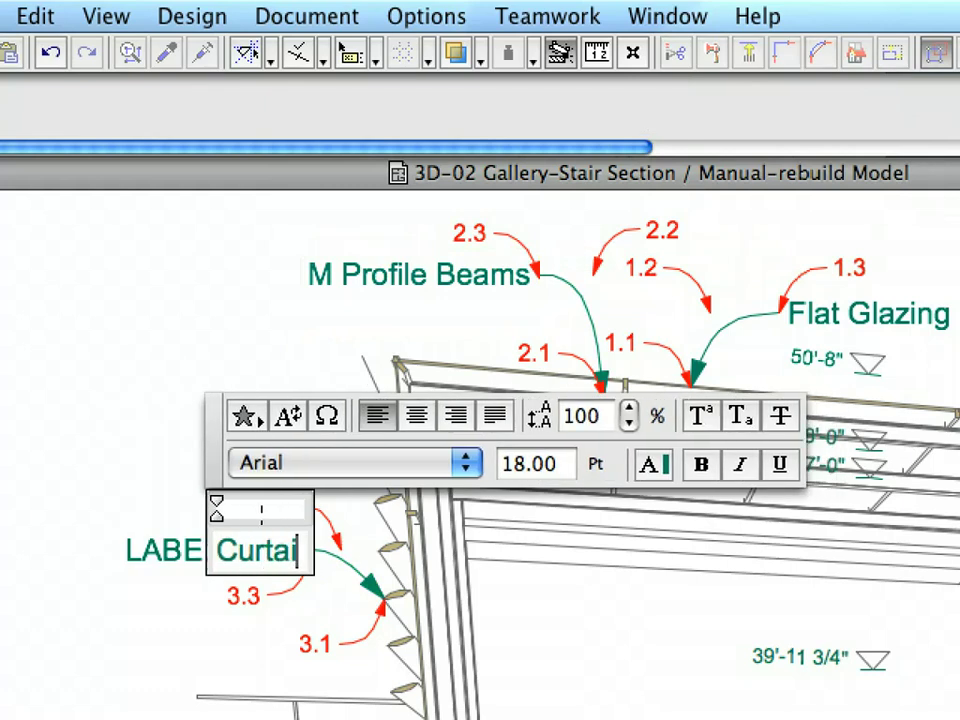
type("n Wal")
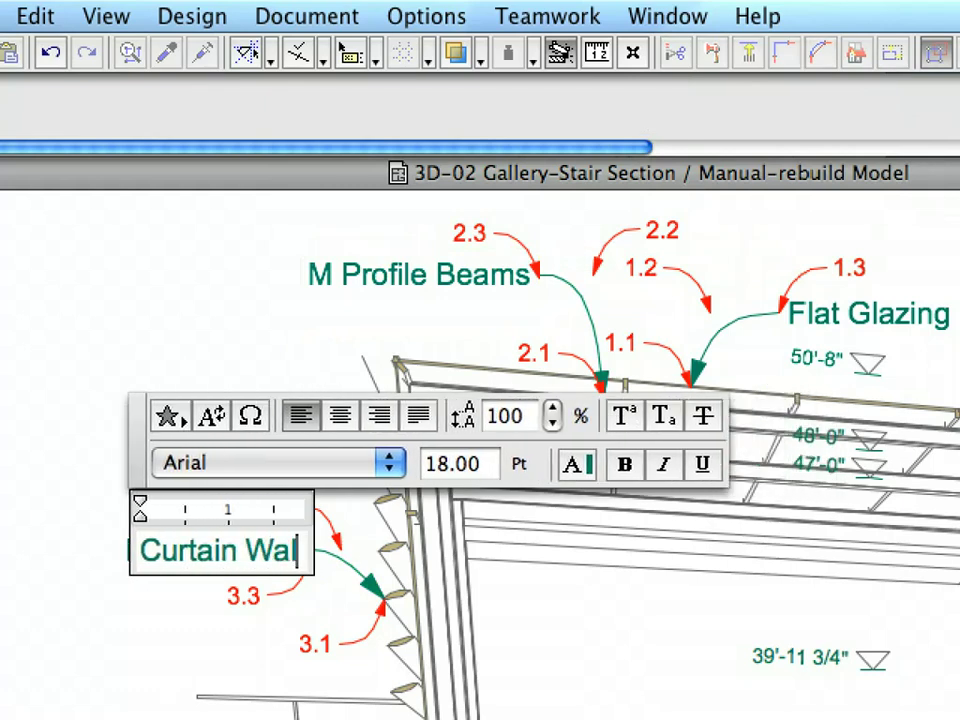
type("l Shaders")
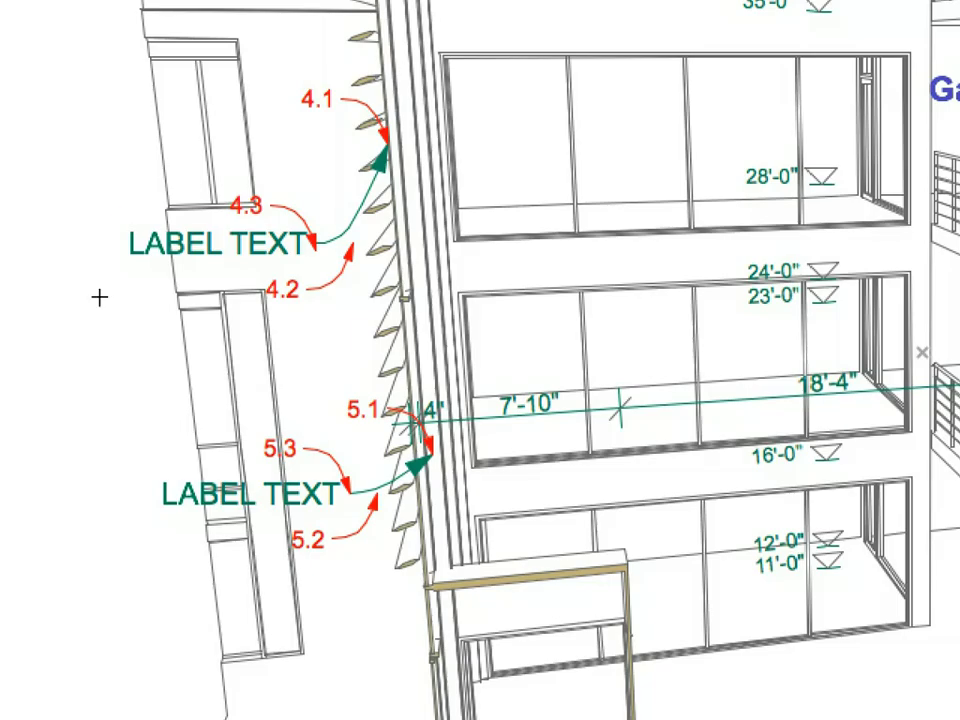
Change the label text at point 4.3 to "Curtain Wall" and the label text at point 5.3 to "M Profile Column".
left_click(321, 246)
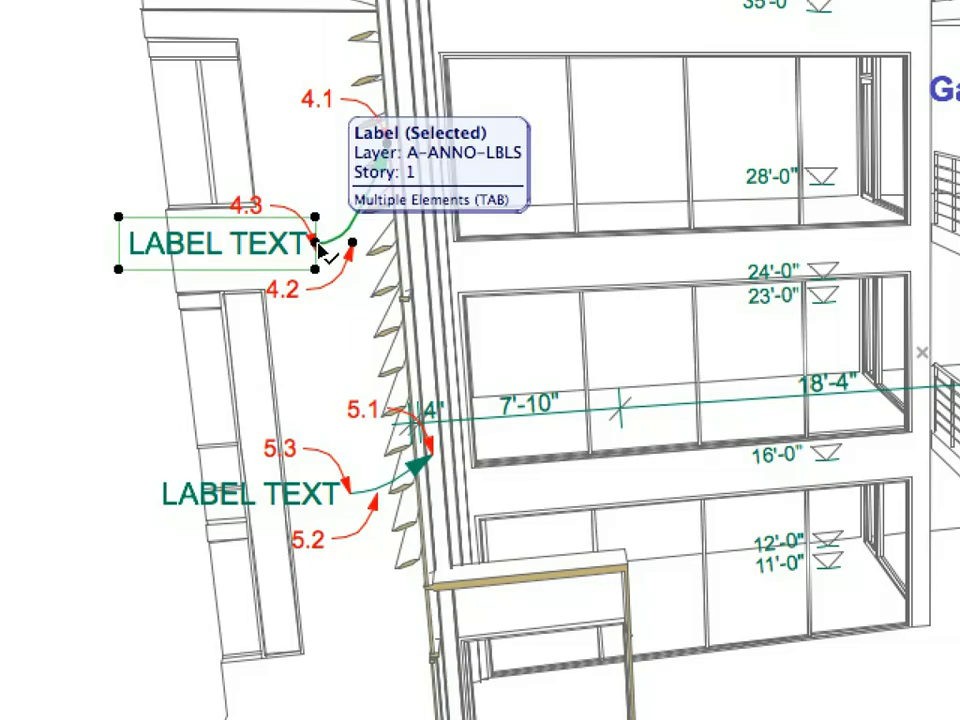
double_click(238, 248)
double_click(238, 248)
type("Cu")
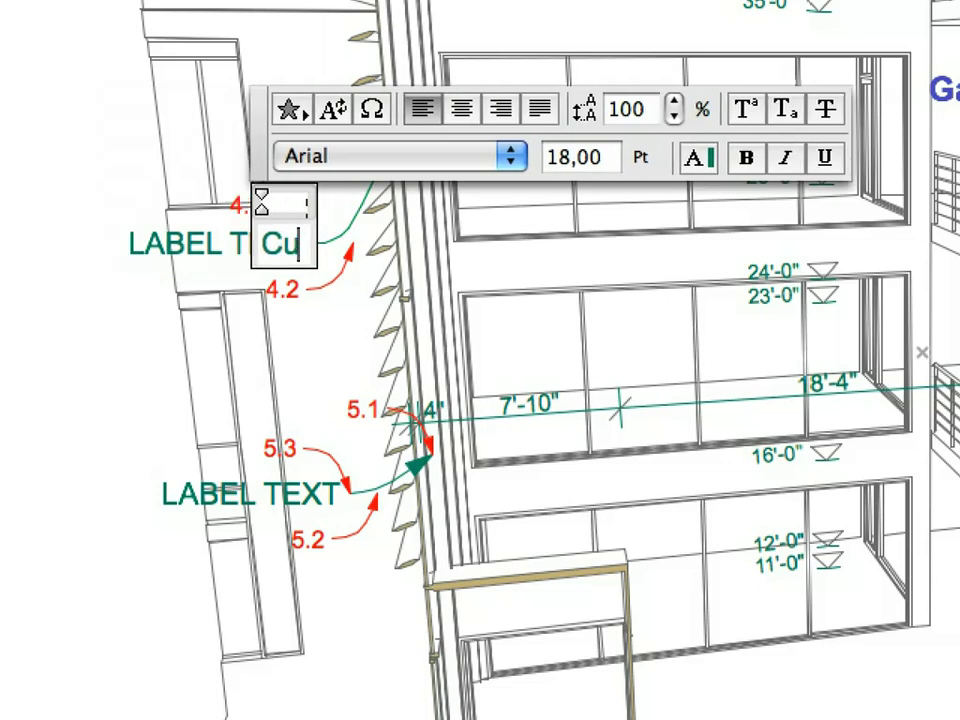
type("rtai")
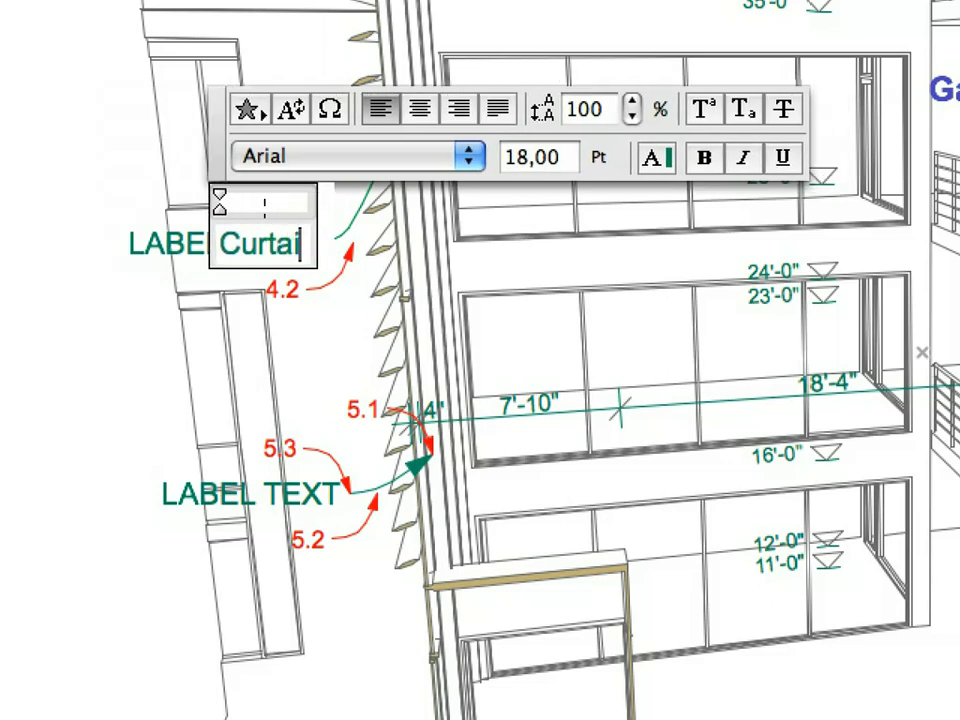
type("n Wall")
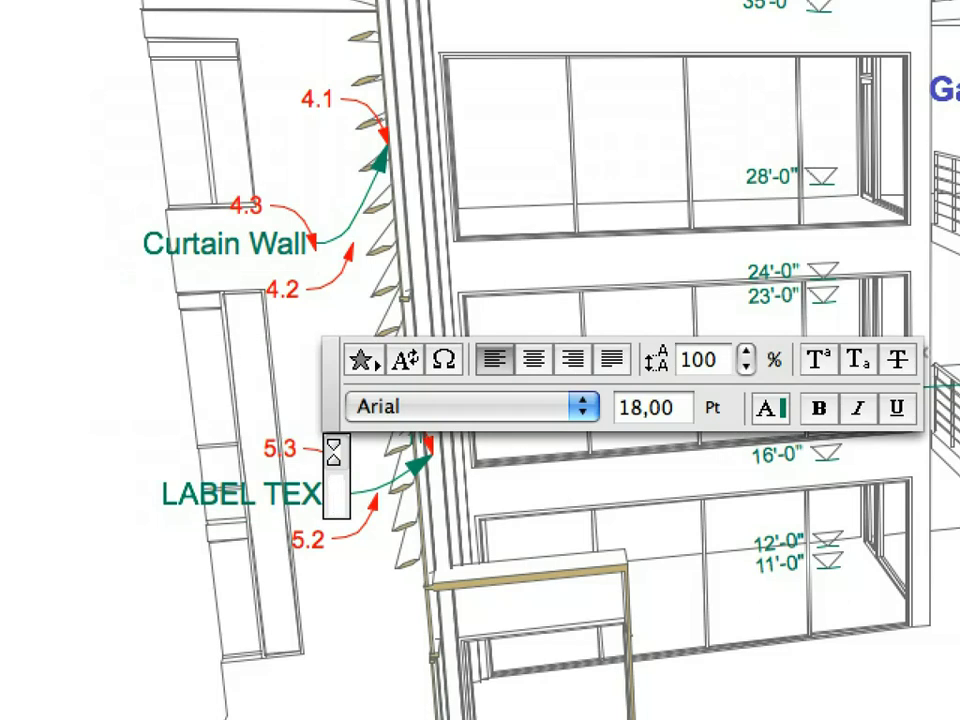
type("M Pro")
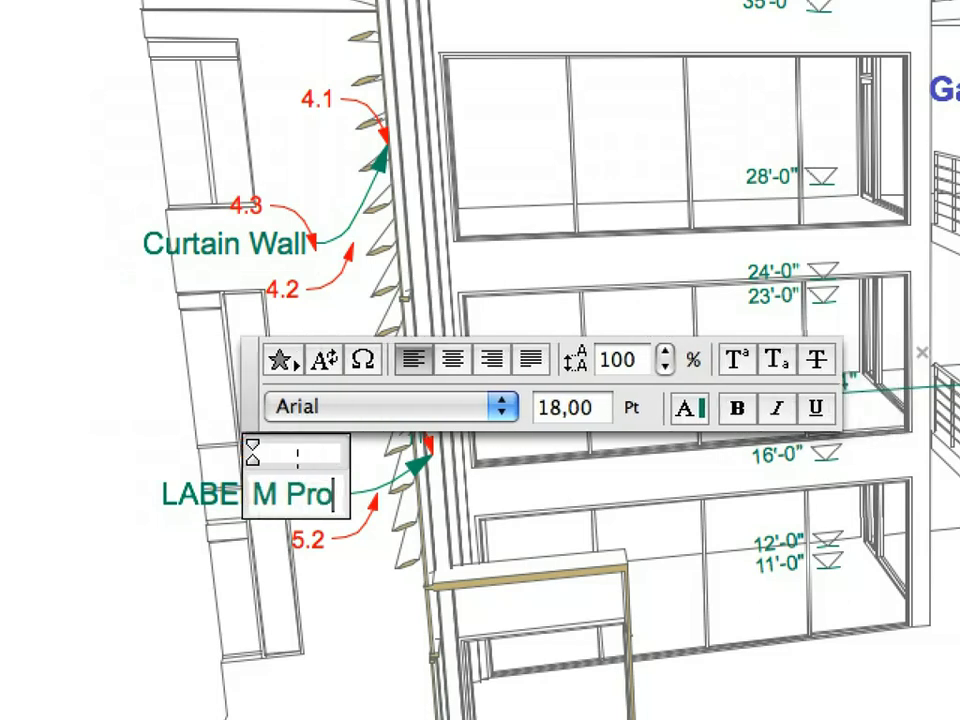
type("file Column")
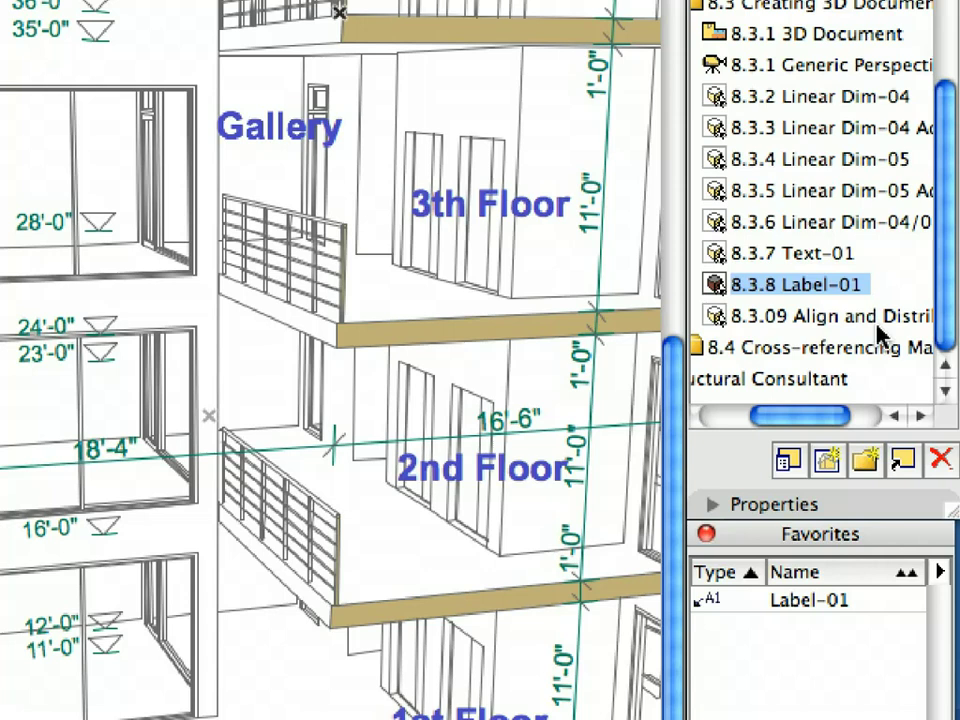
Open the saved view 8.3.09 for aligning and distributing from the view map.
double_click(876, 318)
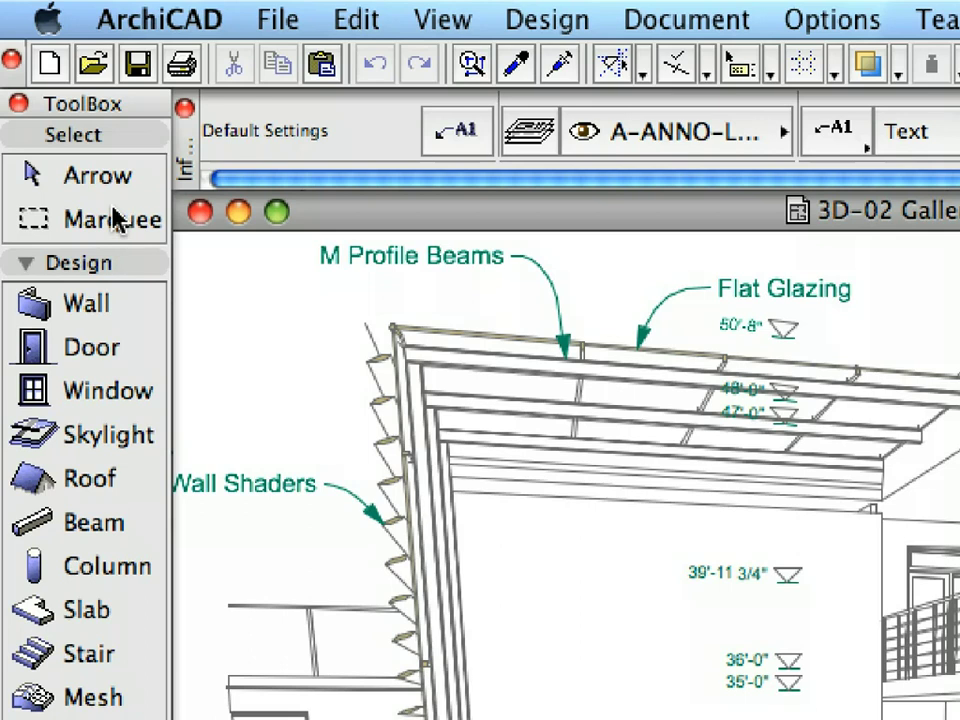
Draw a marquee from point 1.1 to point 1.2 around the floor names and select all texts within it.
left_click(118, 216)
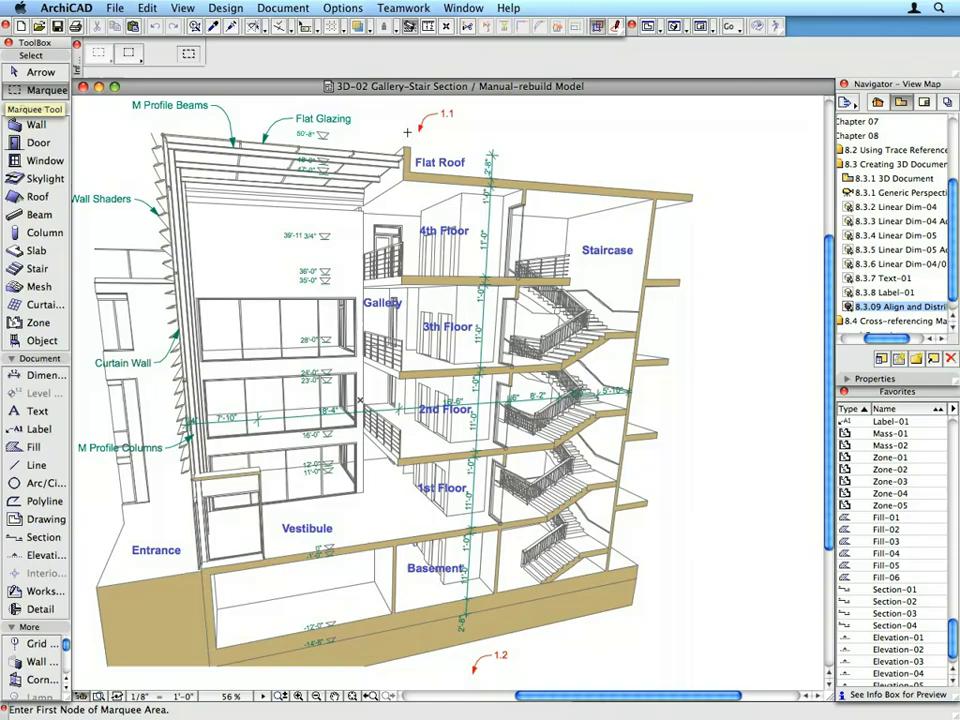
left_click(420, 128)
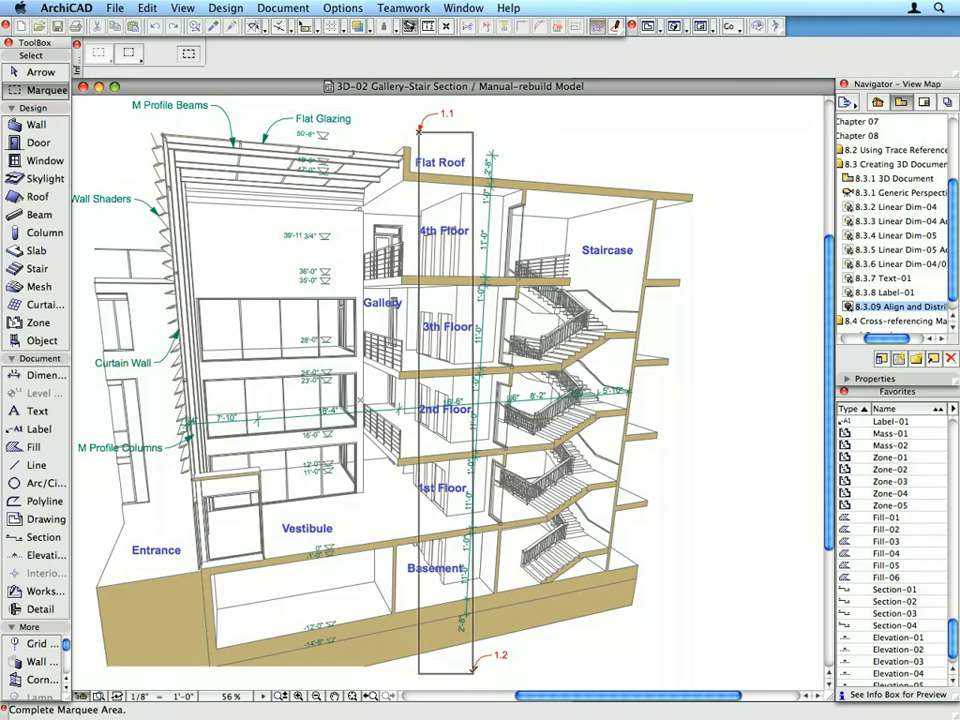
left_click(472, 668)
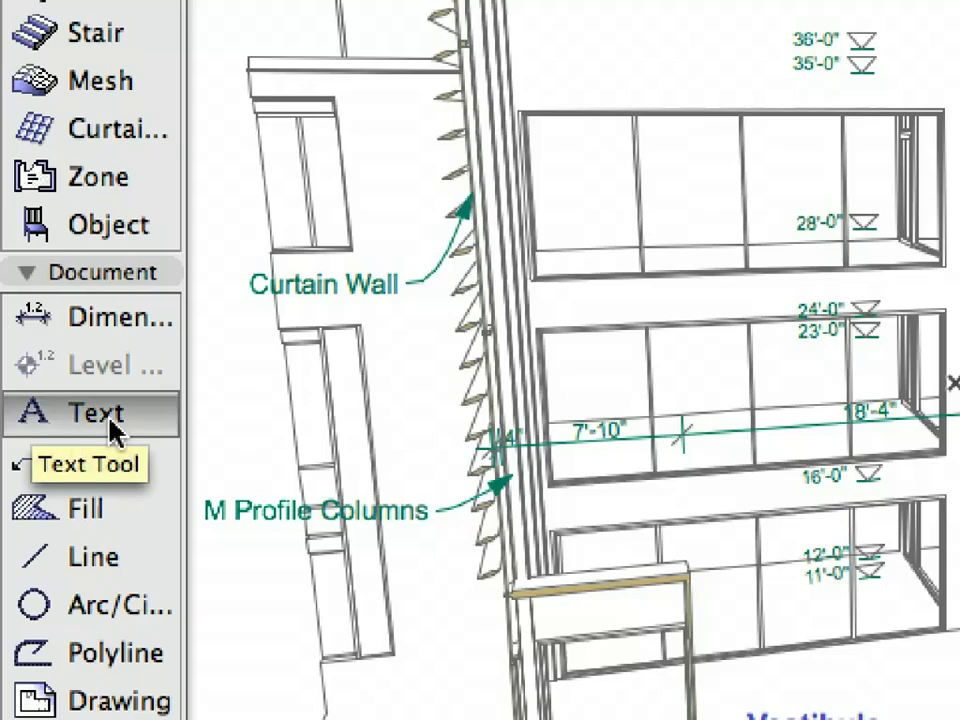
left_click(292, 16)
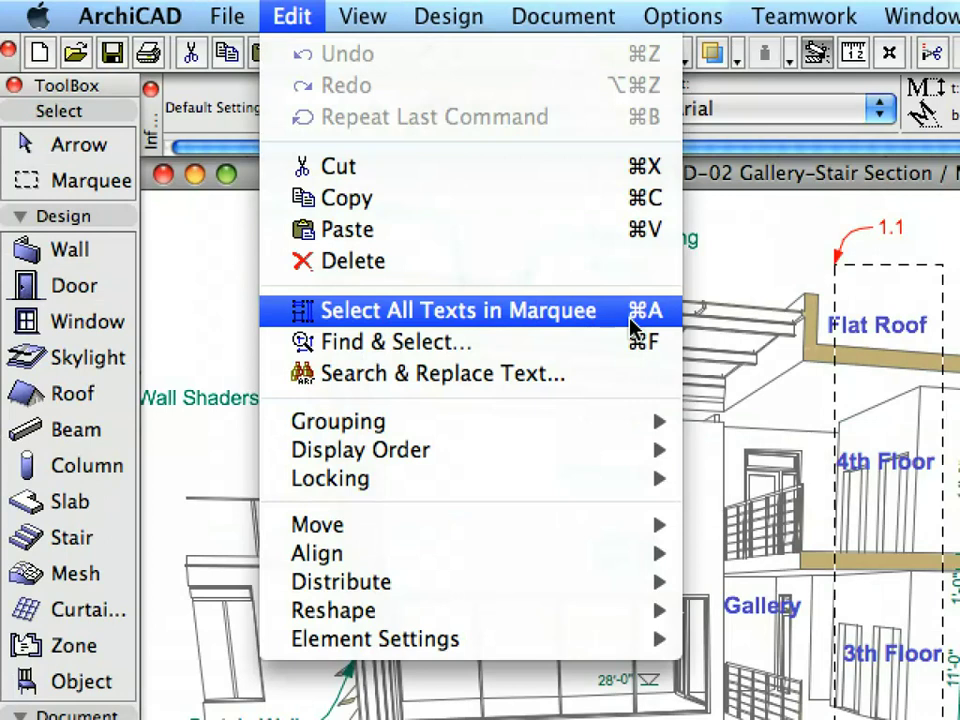
left_click(630, 311)
Align the selected texts, from Flat Roof down to Basement, to the left.
left_click(292, 16)
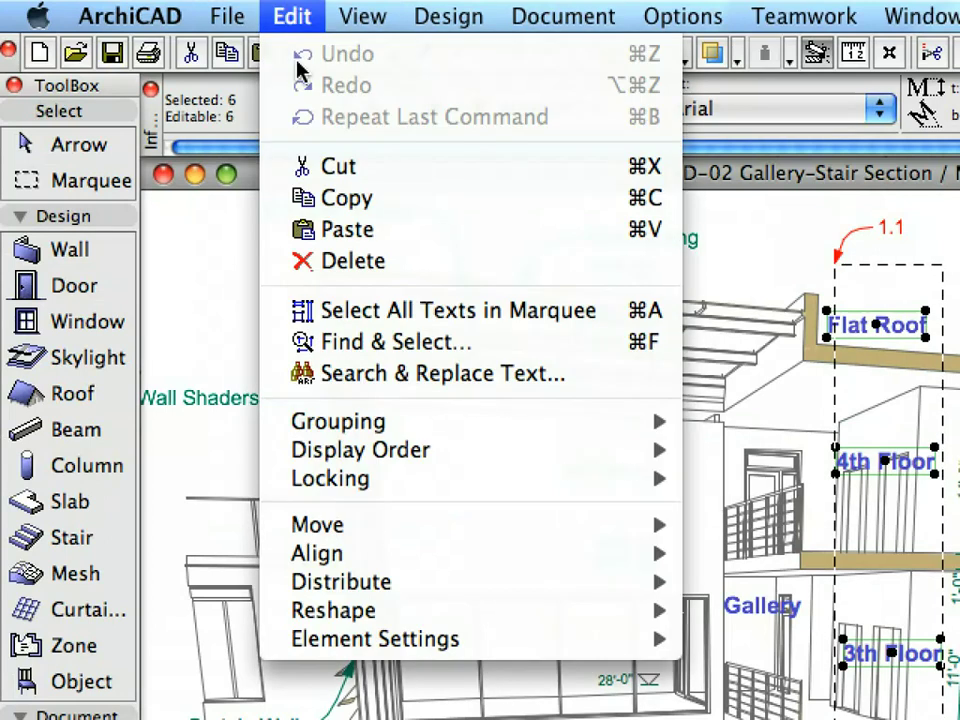
mouse_move(431, 561)
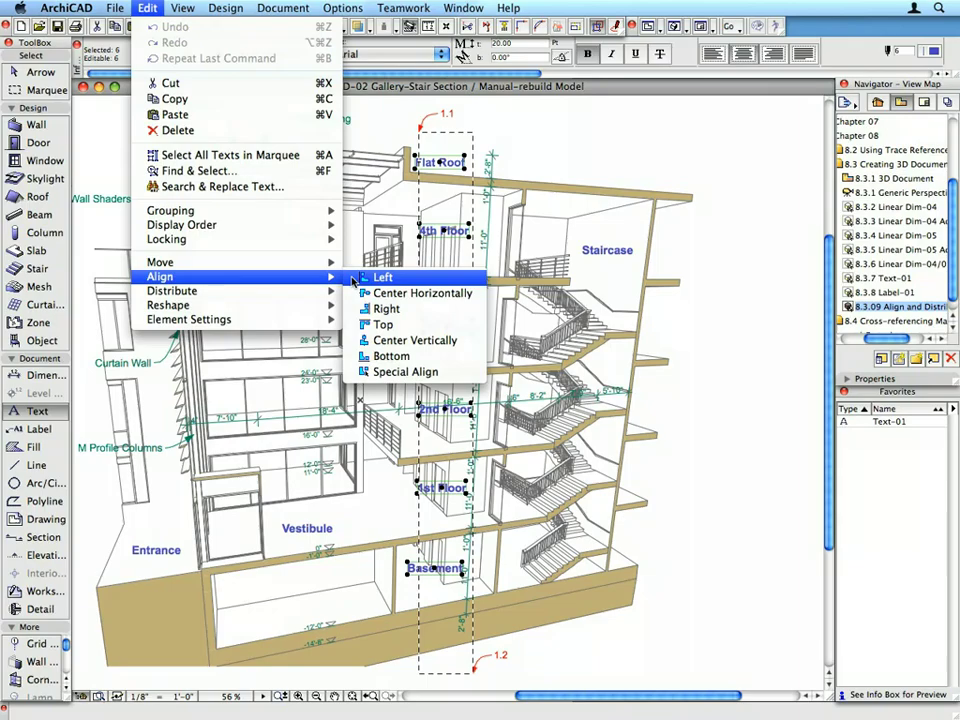
left_click(356, 279)
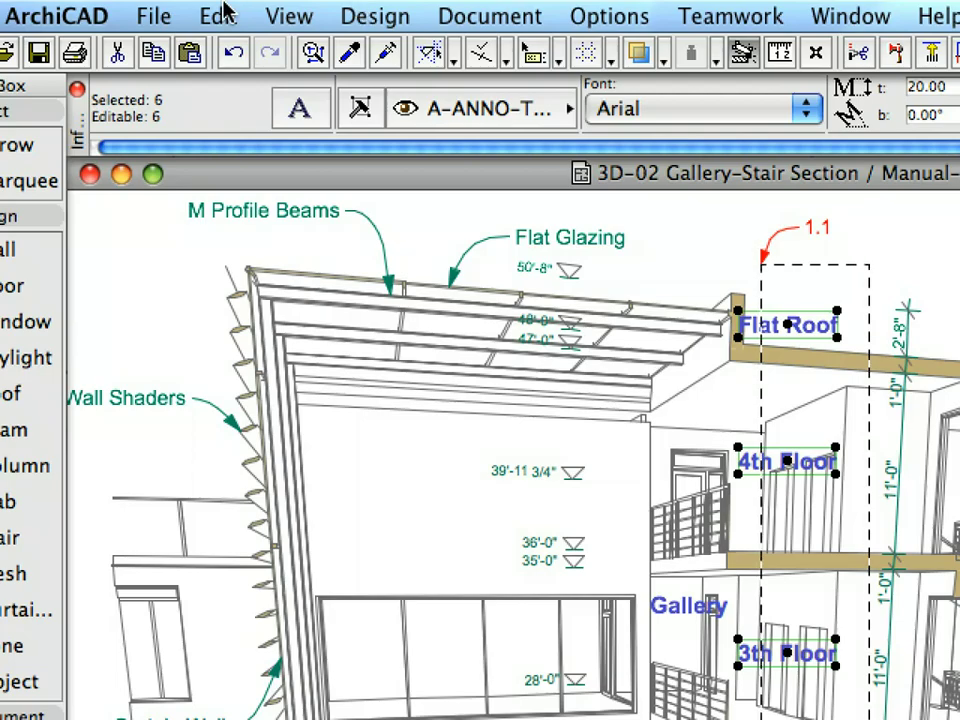
Distribute the selected floor texts evenly along Y, and clear the selection and the marquee.
left_click(147, 8)
mouse_move(381, 583)
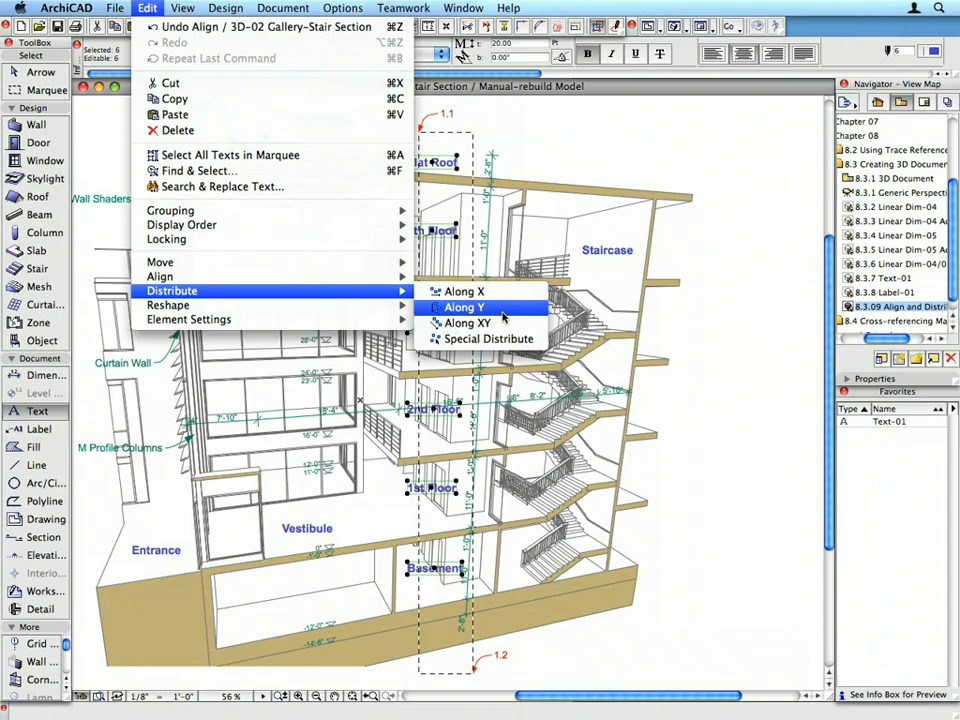
left_click(503, 317)
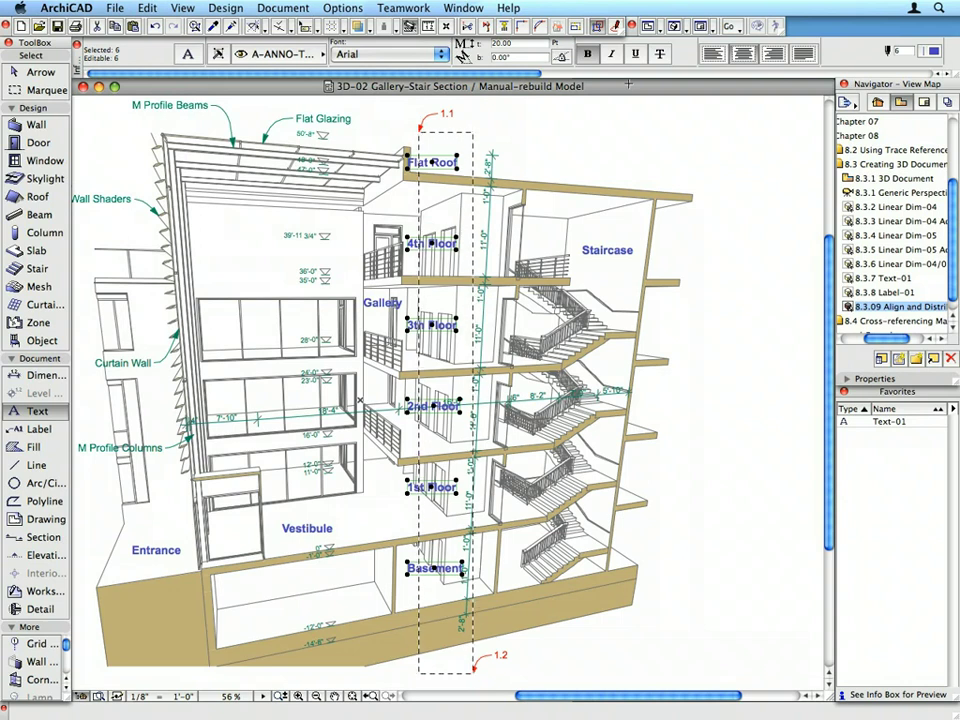
key("Escape")
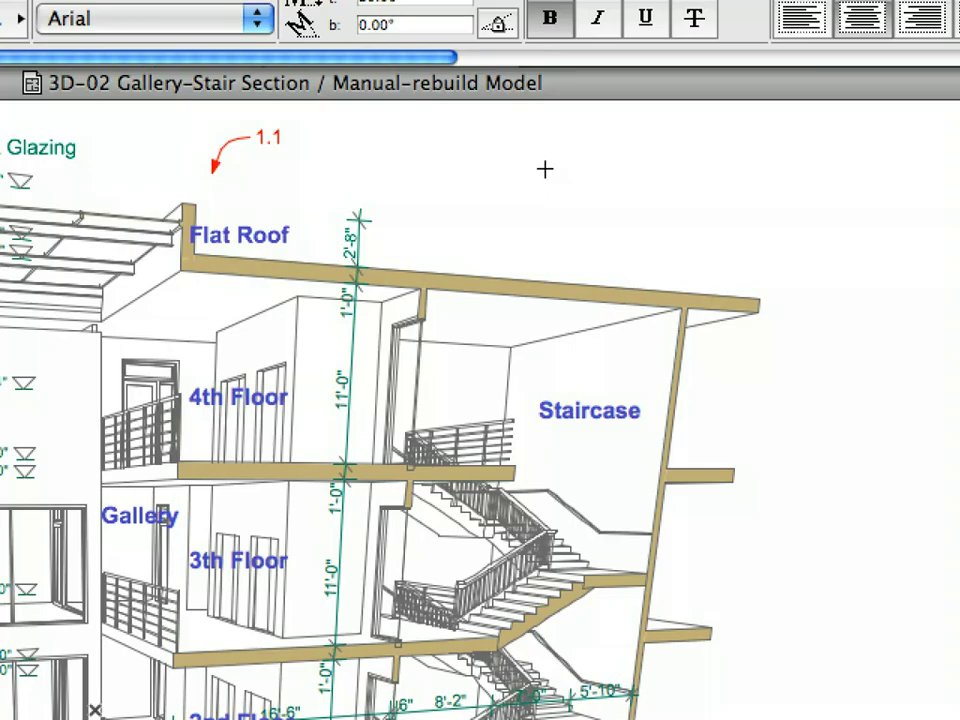
Open the context menu of the 3D document on an empty area above the staircase section.
right_click(584, 128)
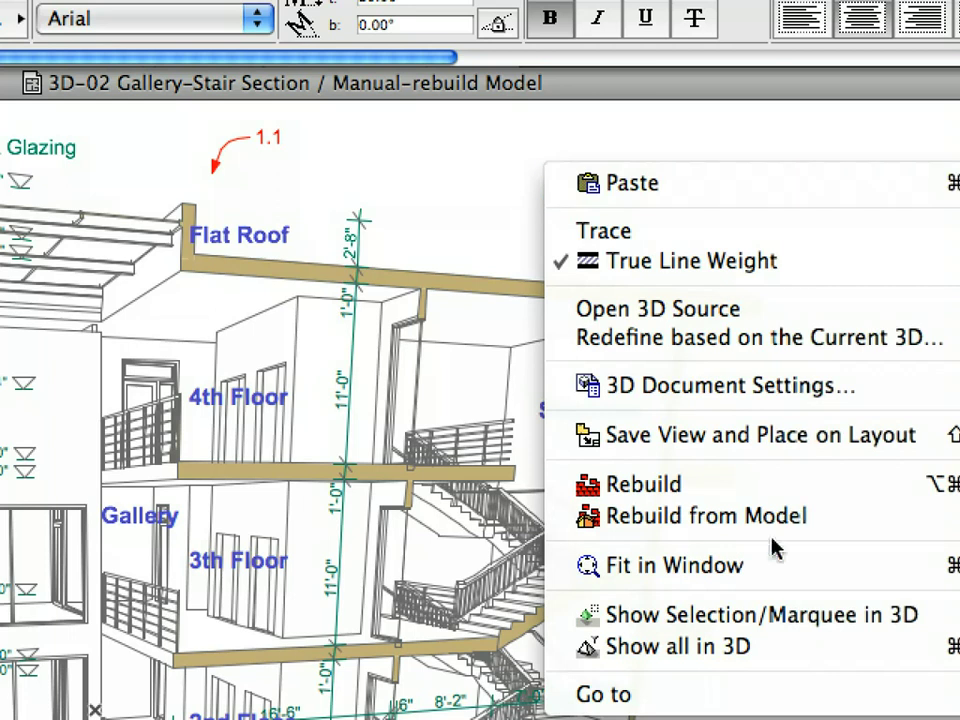